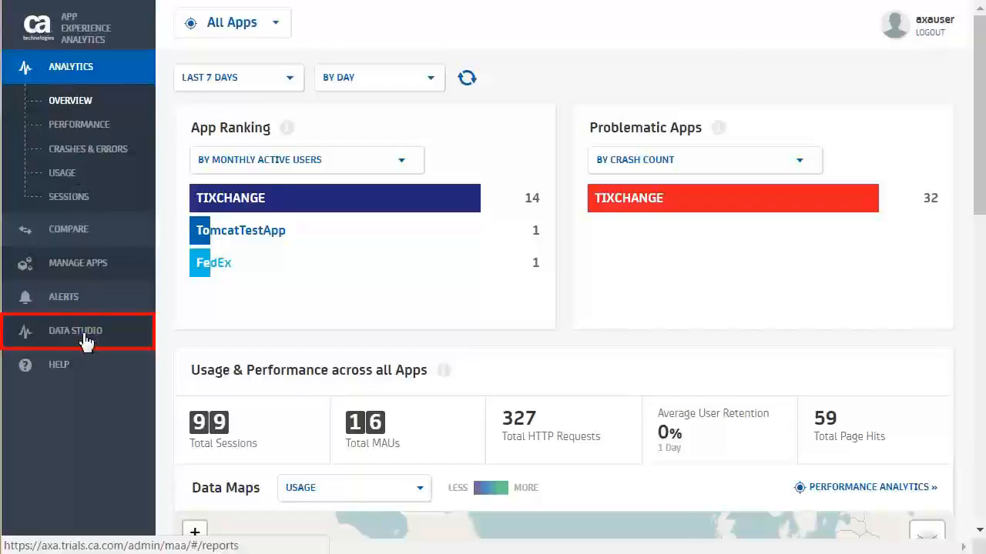
Open Data Studio's Discover view and set the time range to the last 30 days.
click(87, 340)
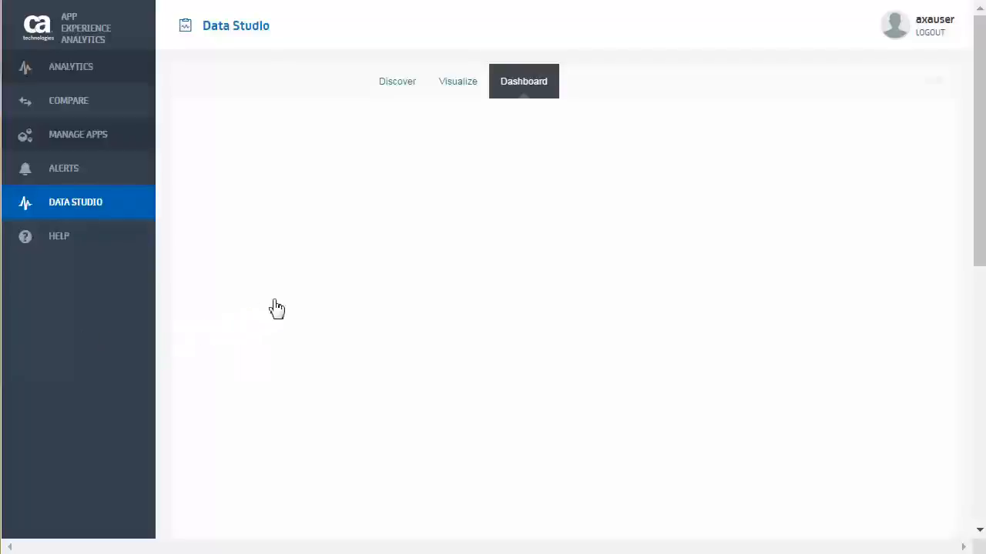
click(403, 88)
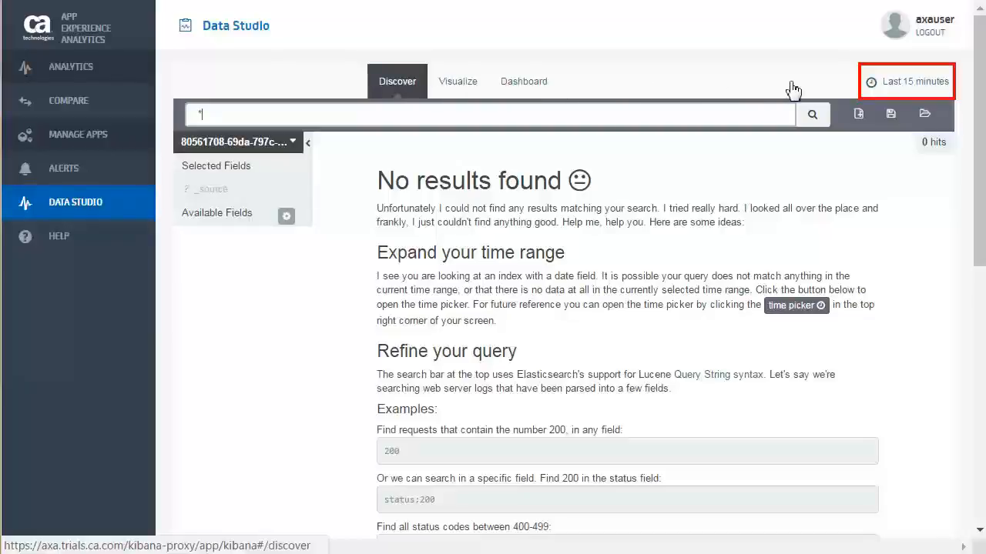
click(892, 87)
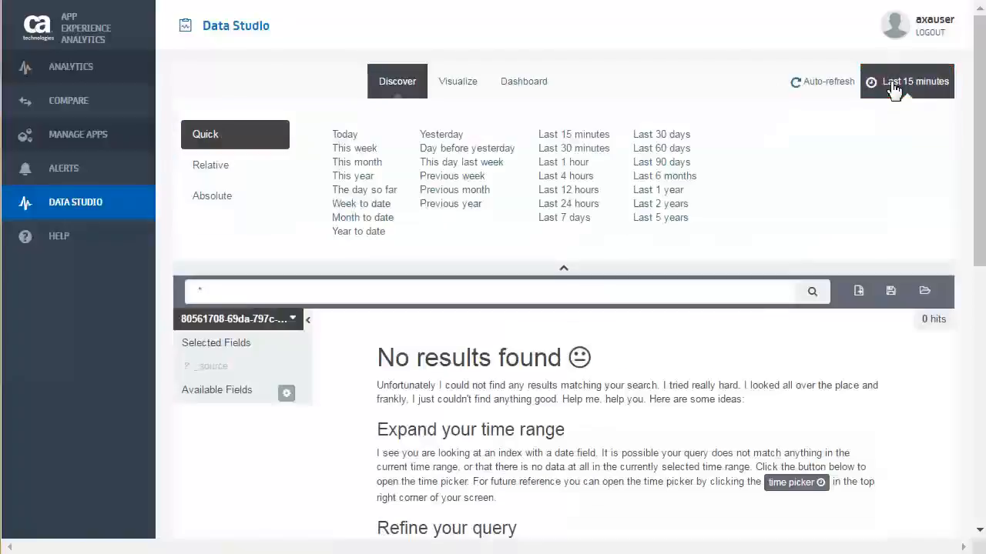
click(653, 136)
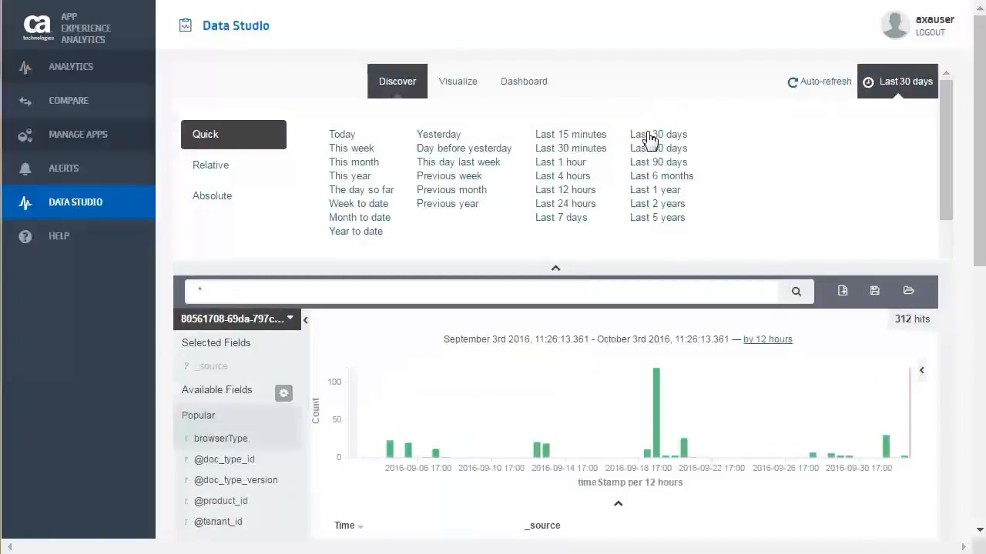
click(556, 274)
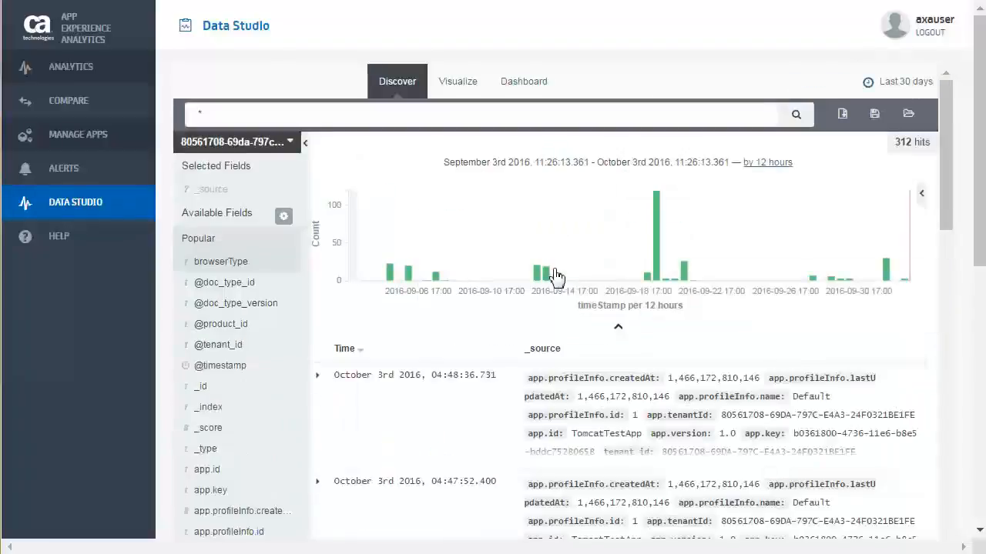
Review the available index patterns and add the browserType field as a column in the search results.
click(239, 150)
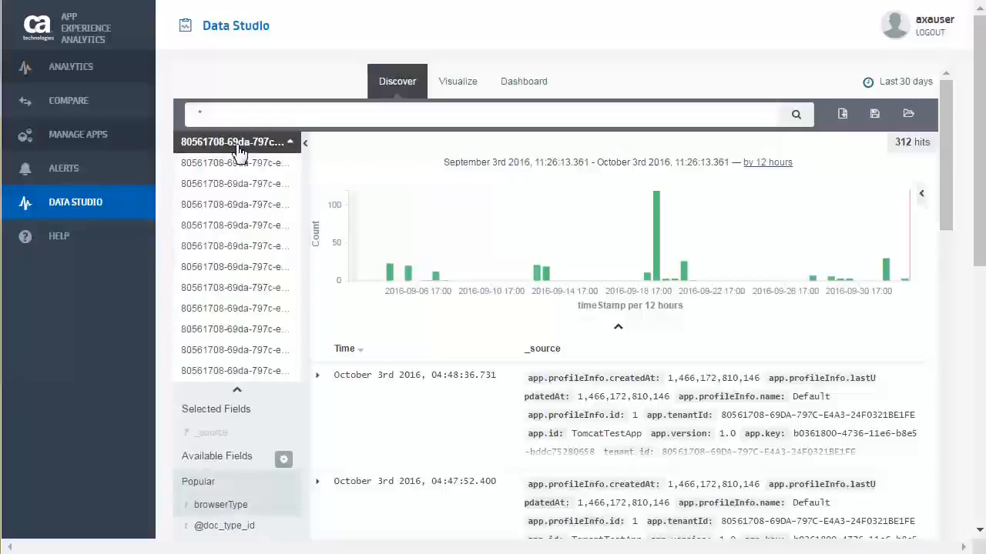
click(239, 150)
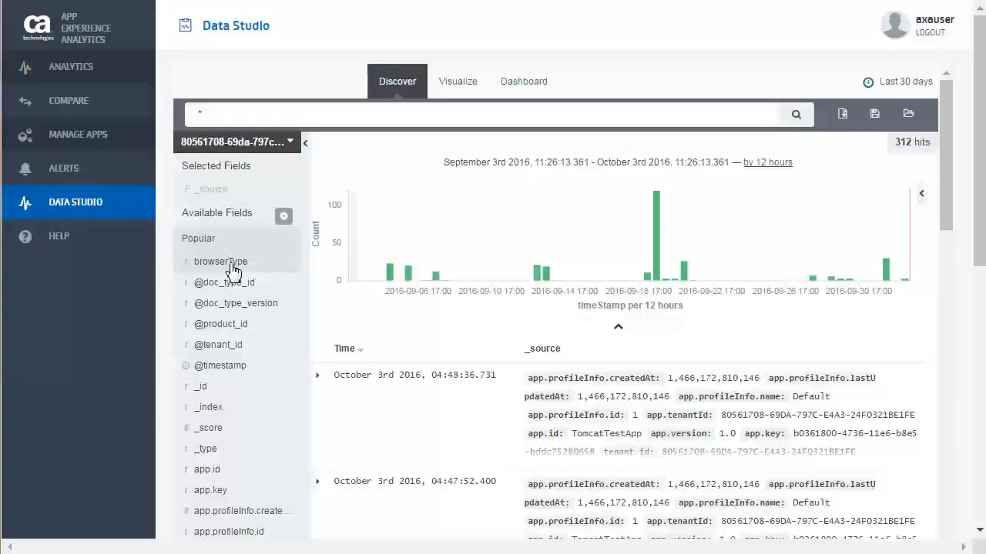
mouse_move(234, 269)
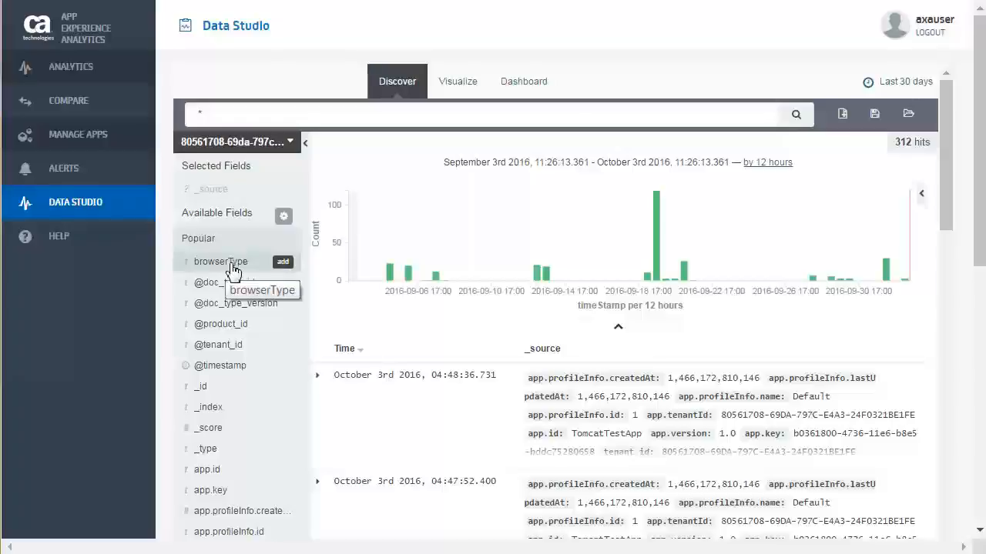
click(283, 262)
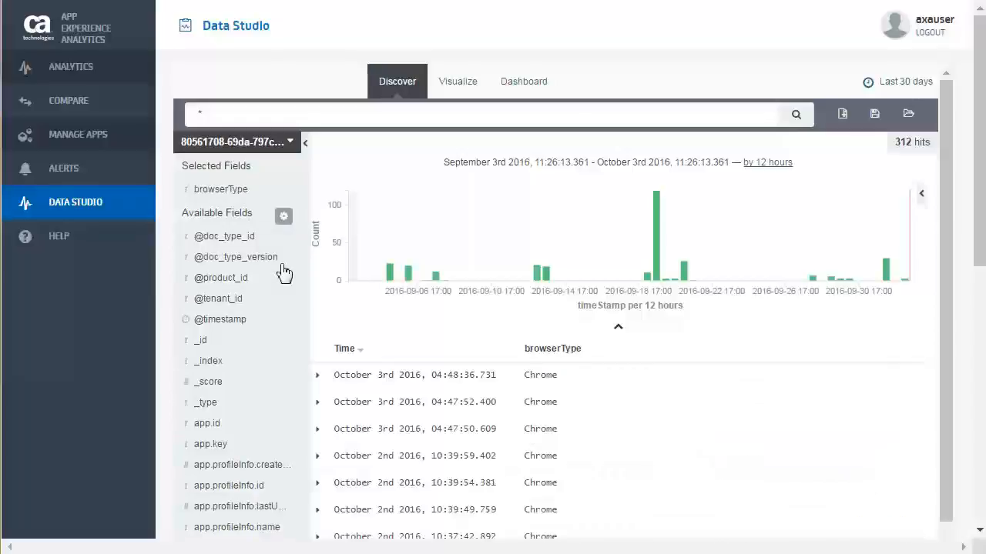
Expand the first record in the results and examine its full list of fields and event metrics.
click(319, 377)
scroll(492, 423, down, 3)
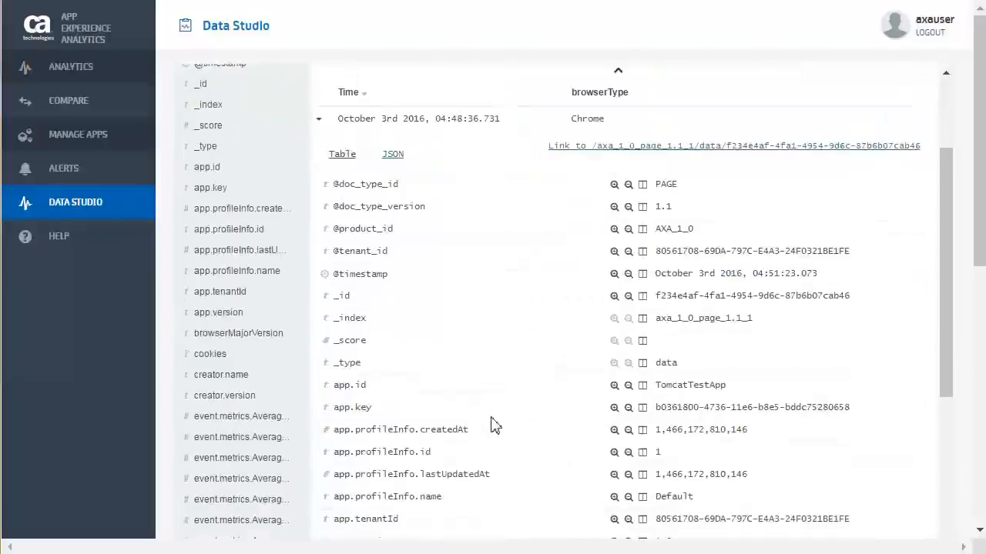
scroll(496, 421, down, 4)
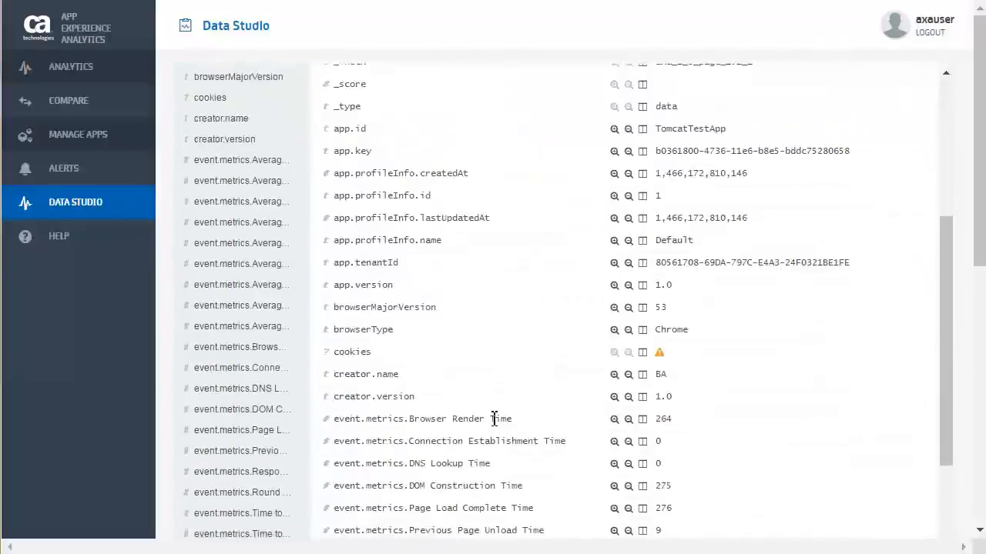
scroll(493, 421, down, 5)
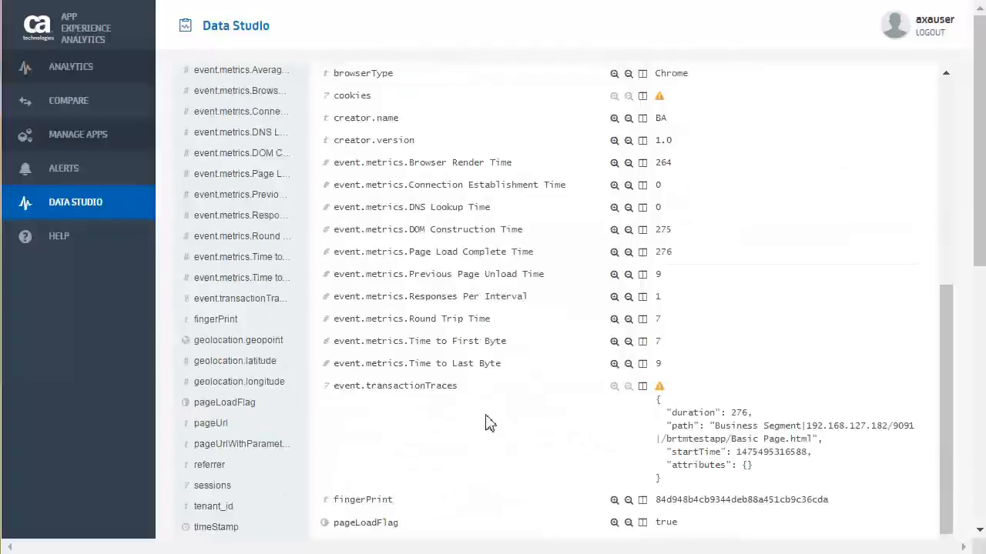
scroll(485, 422, up, 15)
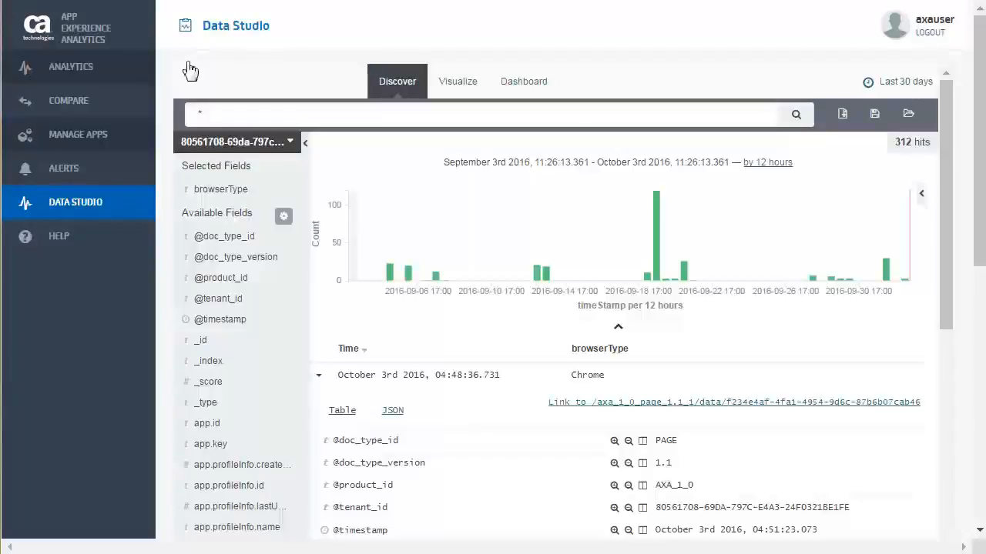
Filter the results to records whose browserType is Chrome and collapse the expanded record.
click(231, 193)
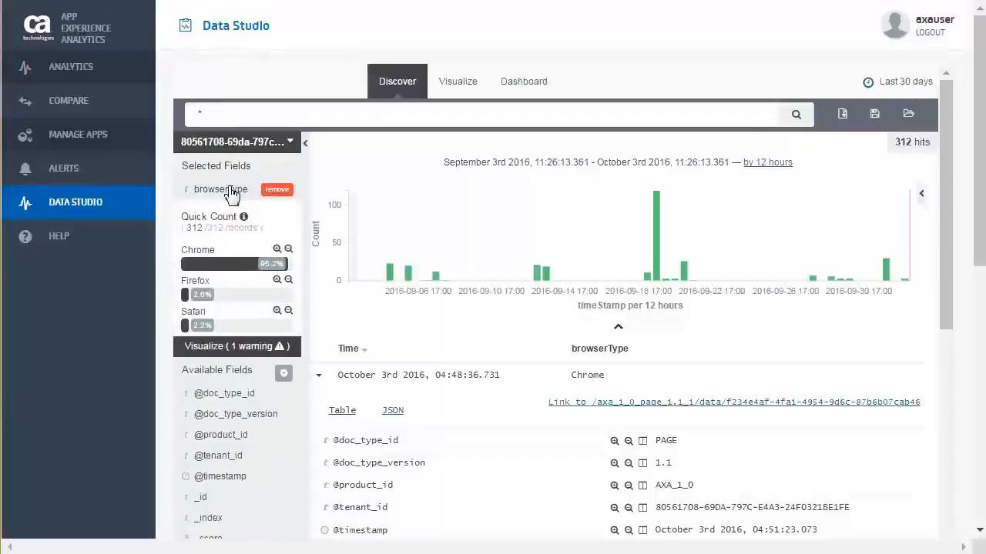
click(277, 250)
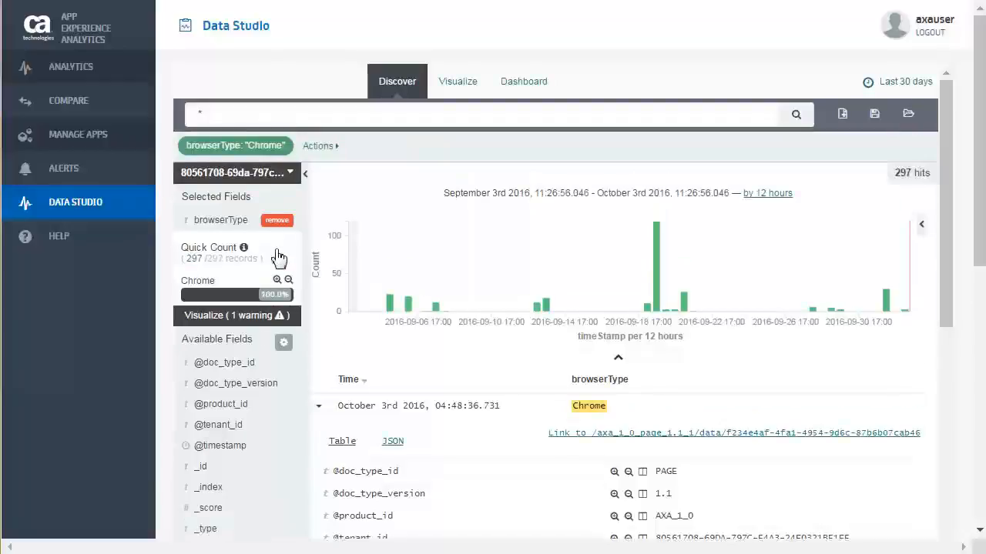
click(320, 408)
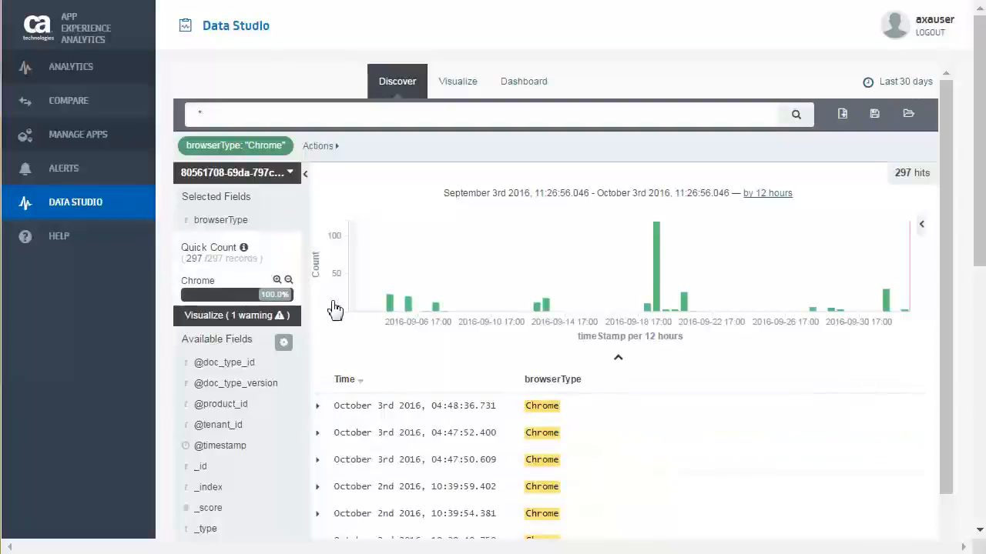
Invert the Chrome filter, invert it back, and remove it from the search.
click(319, 145)
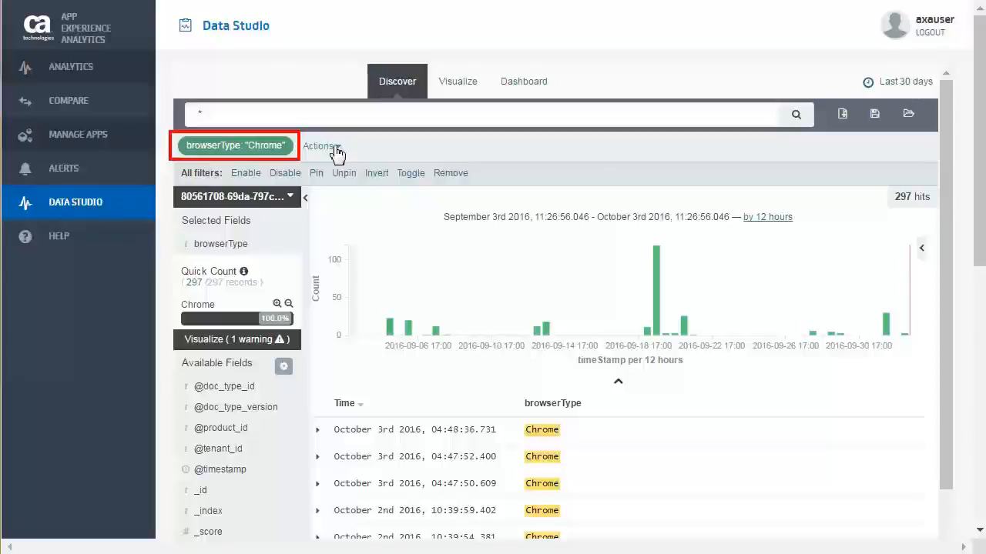
click(376, 174)
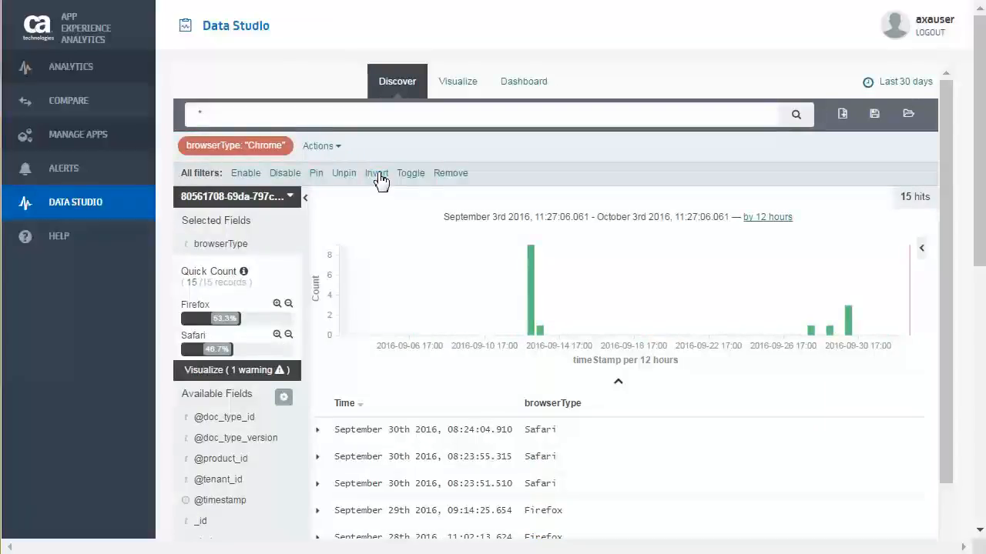
click(376, 174)
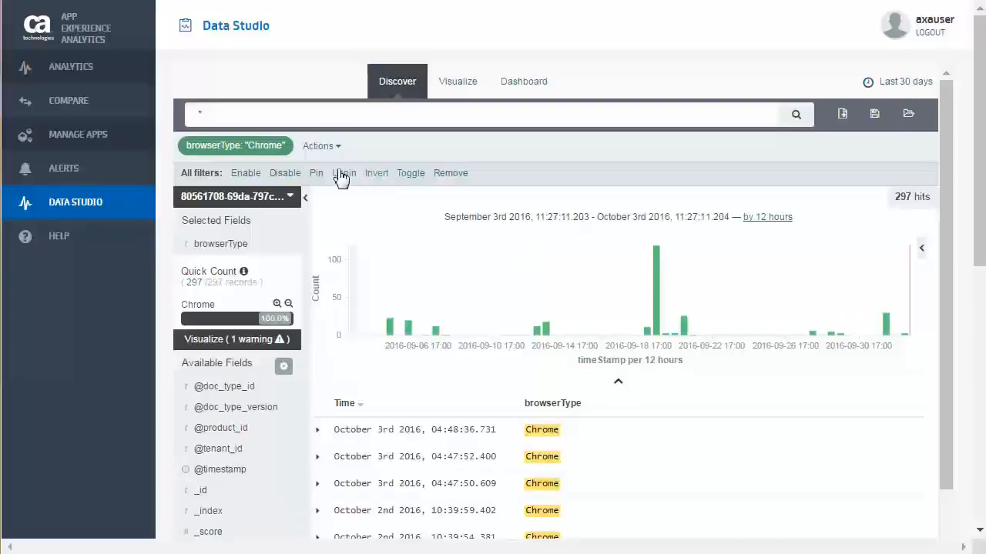
click(260, 146)
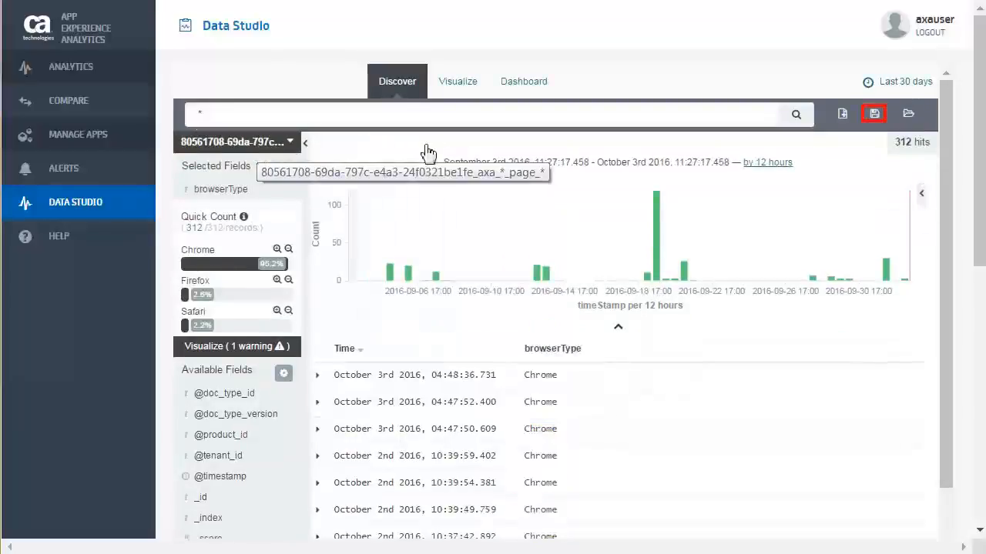
Save the current search as "WCH Disc".
click(874, 114)
text(WCH Disc)
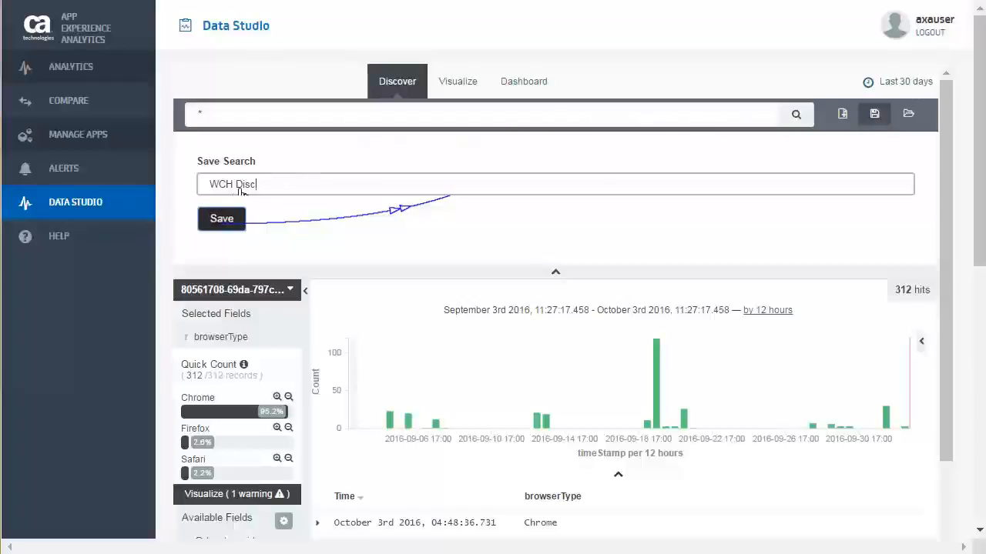
click(222, 219)
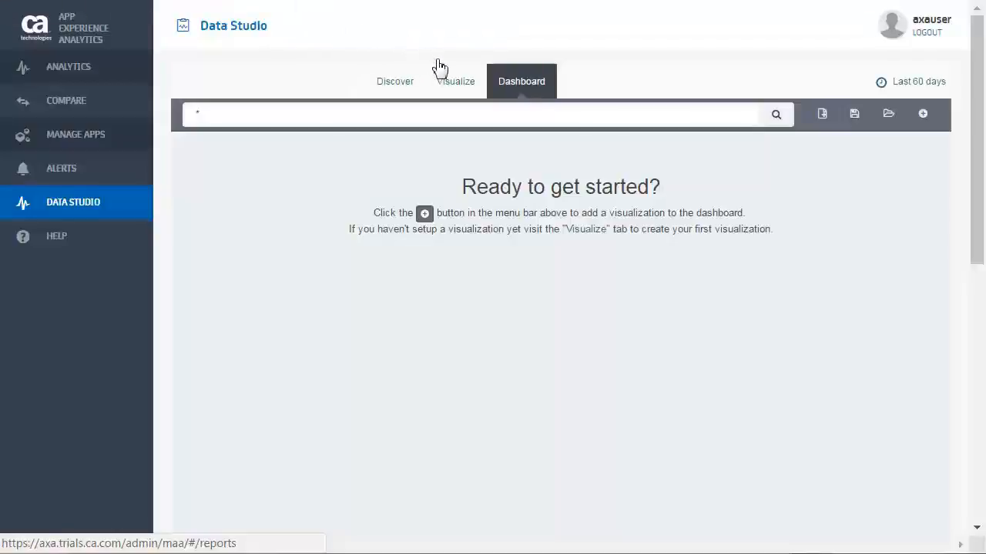
Create a new pie chart visualization based on the saved search WCH Disc.
click(451, 87)
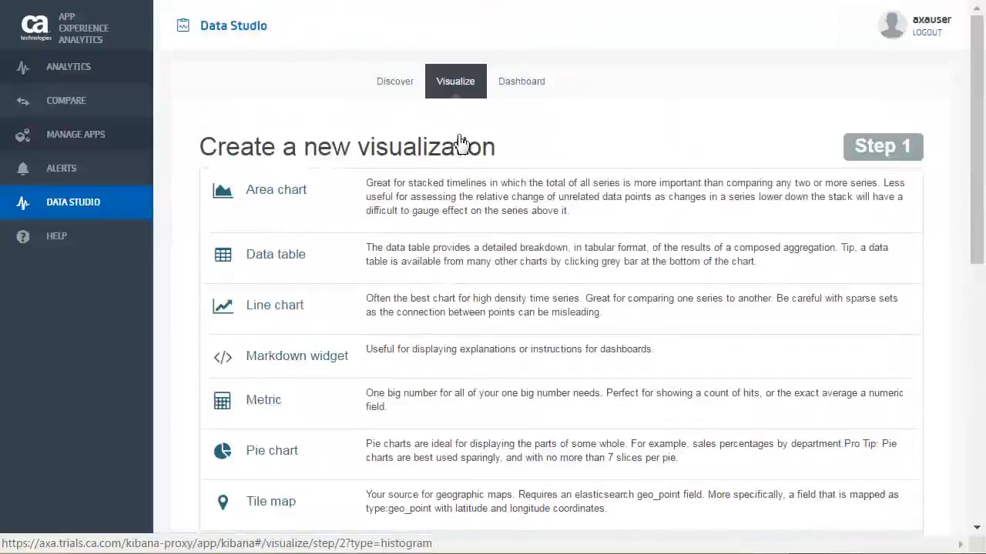
scroll(449, 351, down, 2)
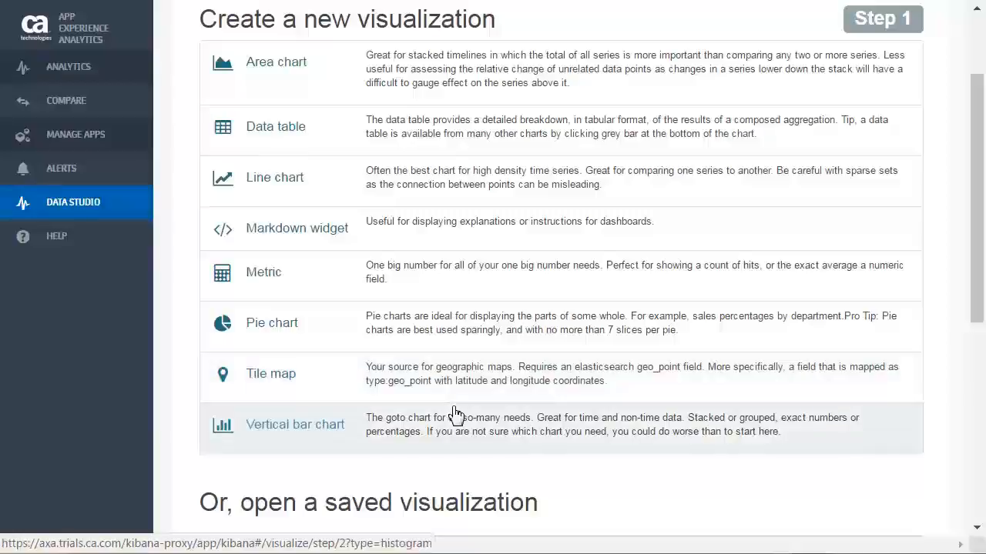
click(275, 333)
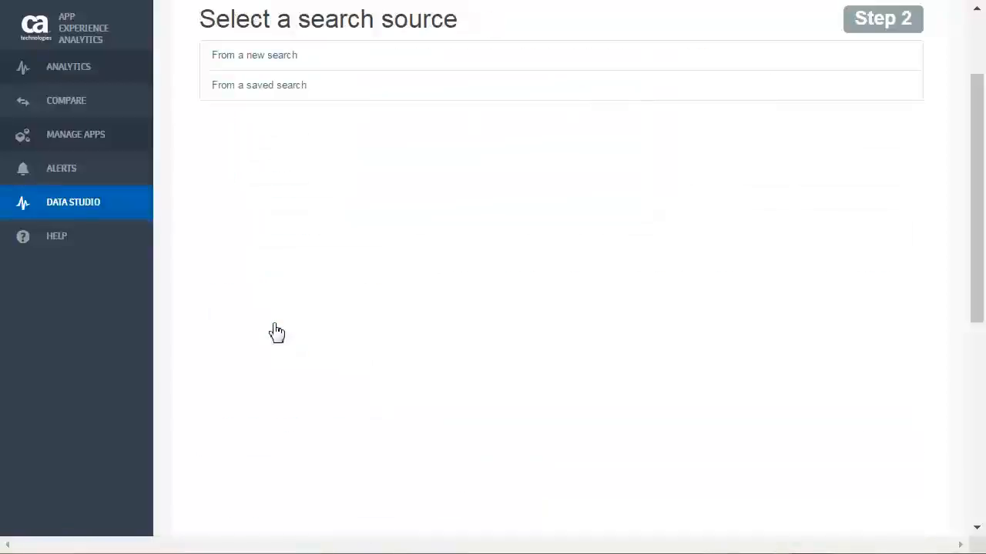
click(322, 87)
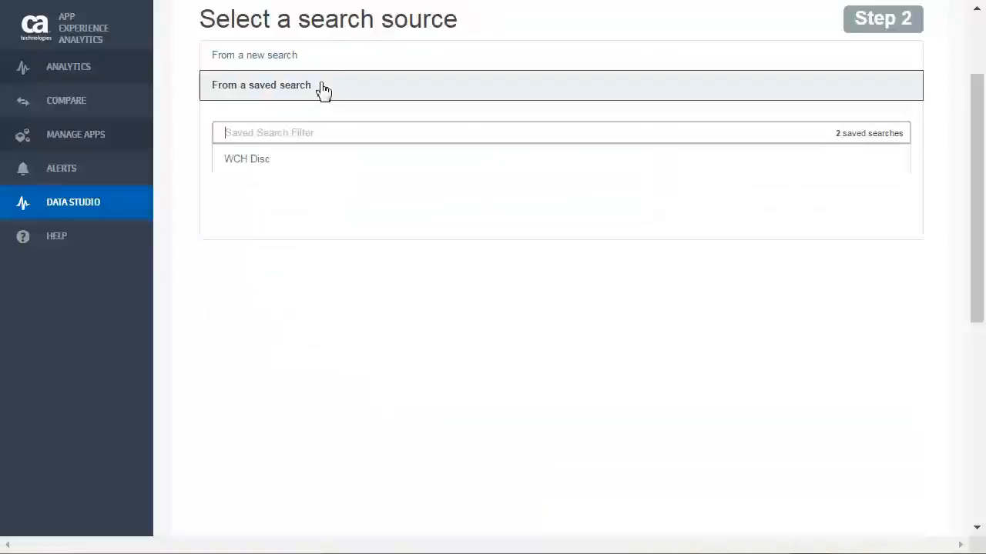
click(325, 158)
Split the pie slices with a Terms aggregation on the browserType.raw field and apply it to the chart.
scroll(559, 177, up, 2)
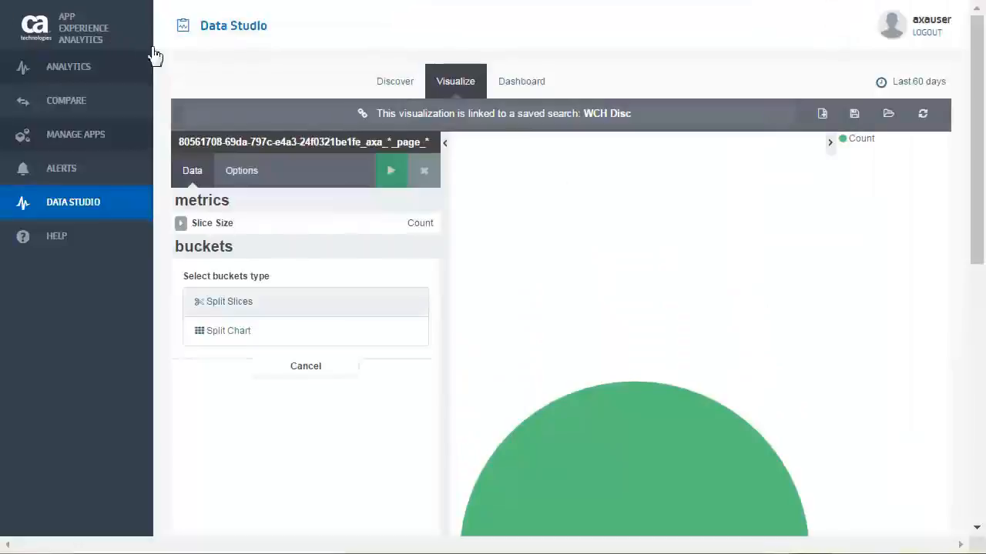
click(241, 311)
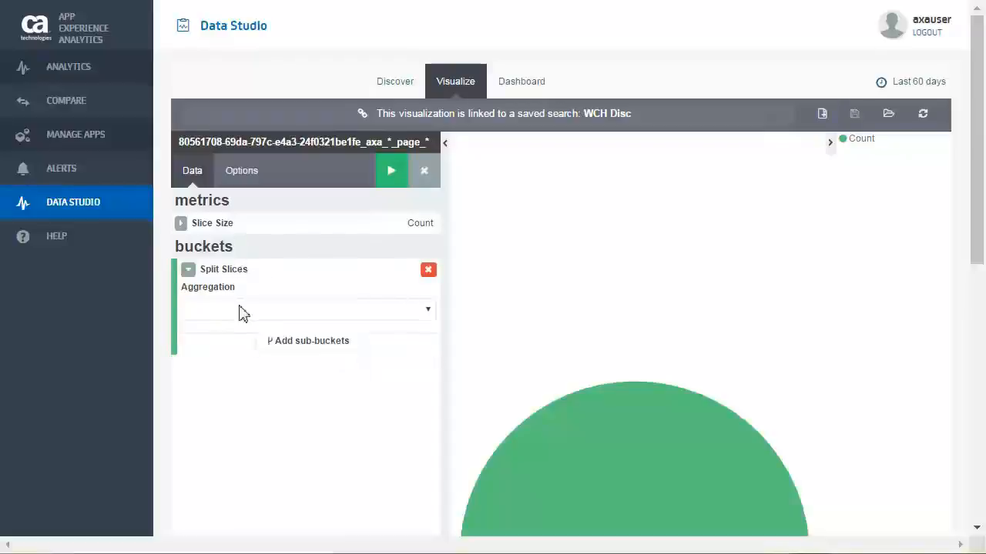
click(428, 311)
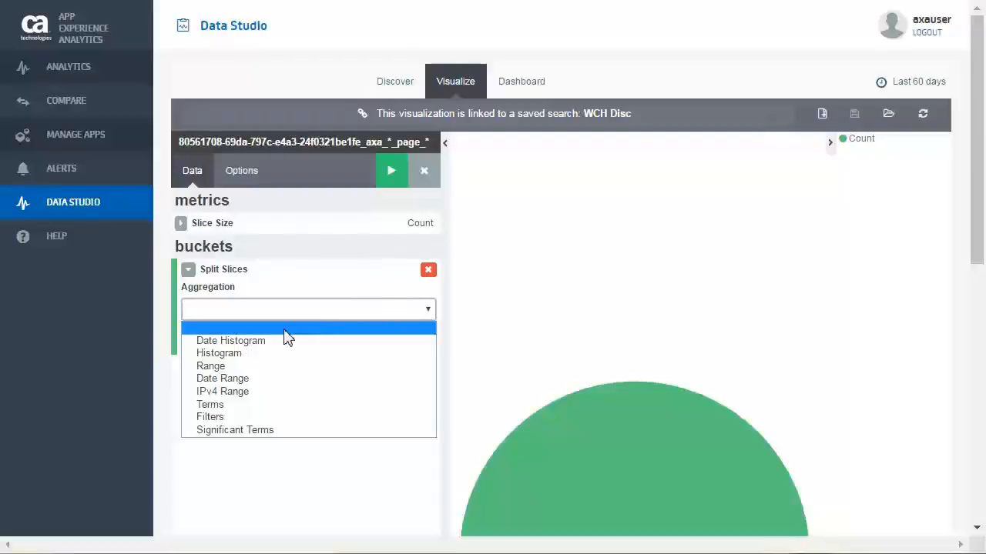
click(234, 406)
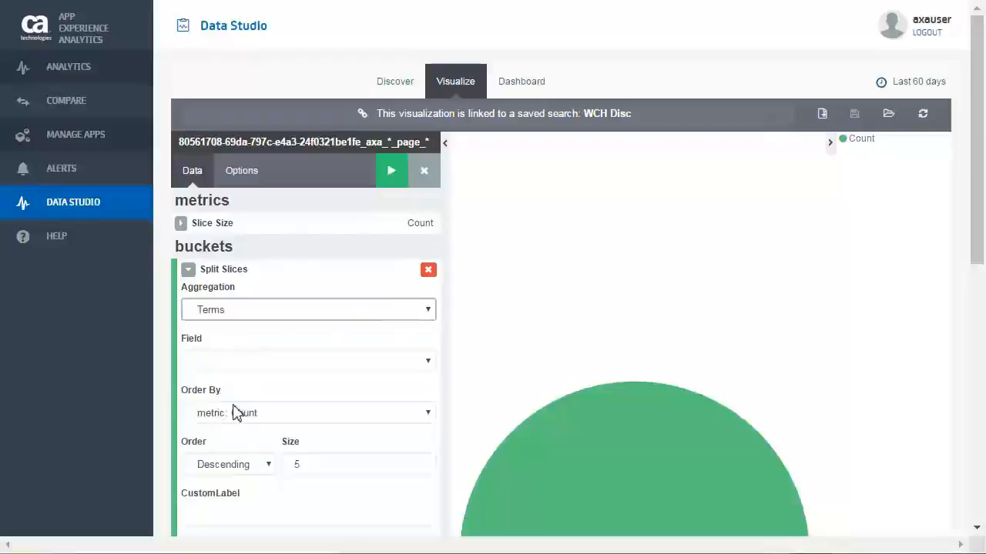
click(429, 363)
scroll(308, 500, down, 3)
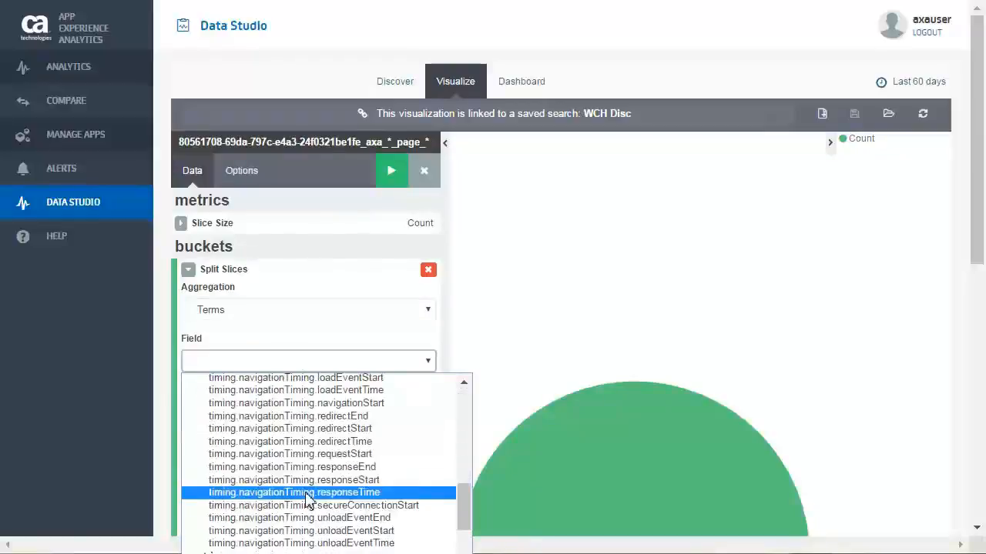
scroll(305, 495, down, 5)
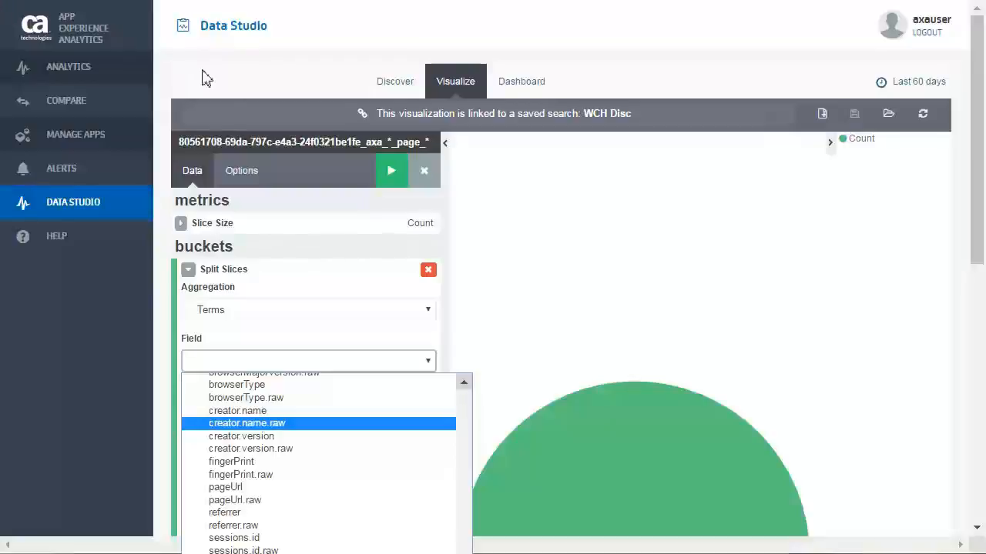
click(304, 398)
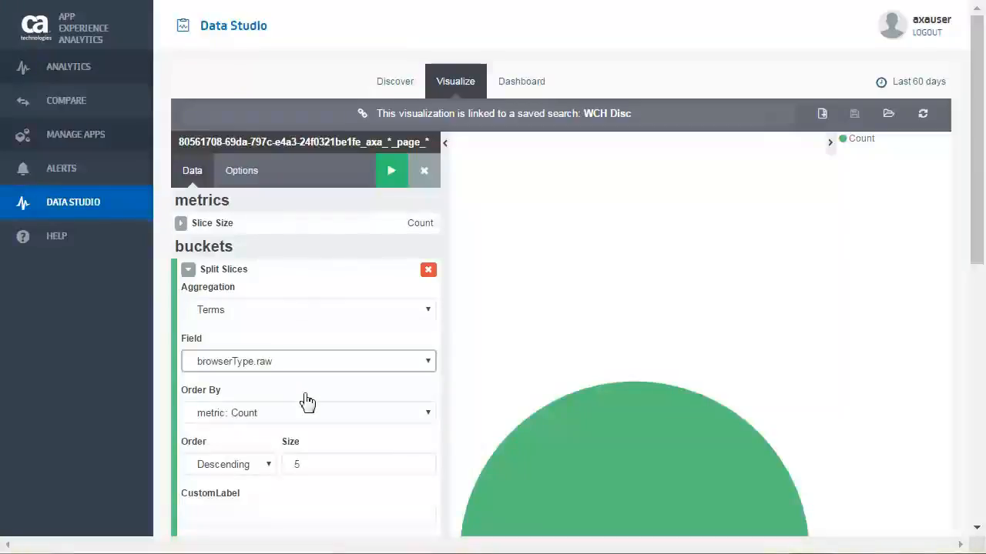
click(390, 171)
Add a Split Slices sub-bucket to the pie chart with a Terms sub aggregation on the browserMajorVersion.raw field.
scroll(539, 340, down, 3)
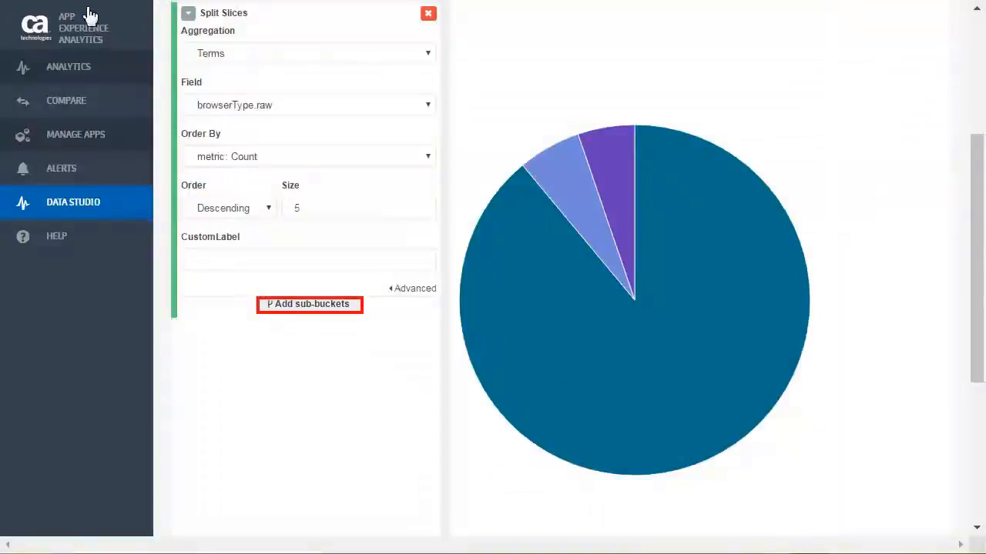
click(311, 305)
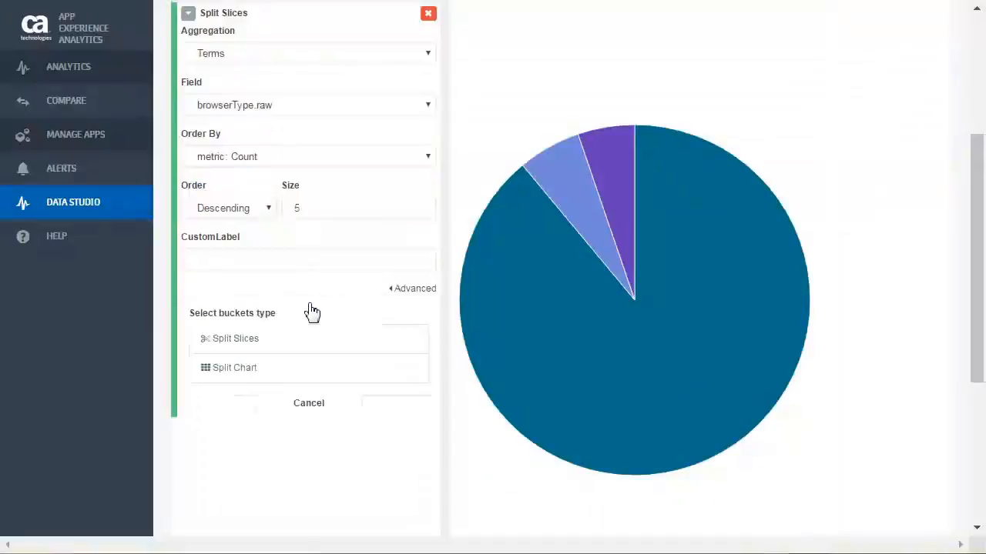
click(245, 344)
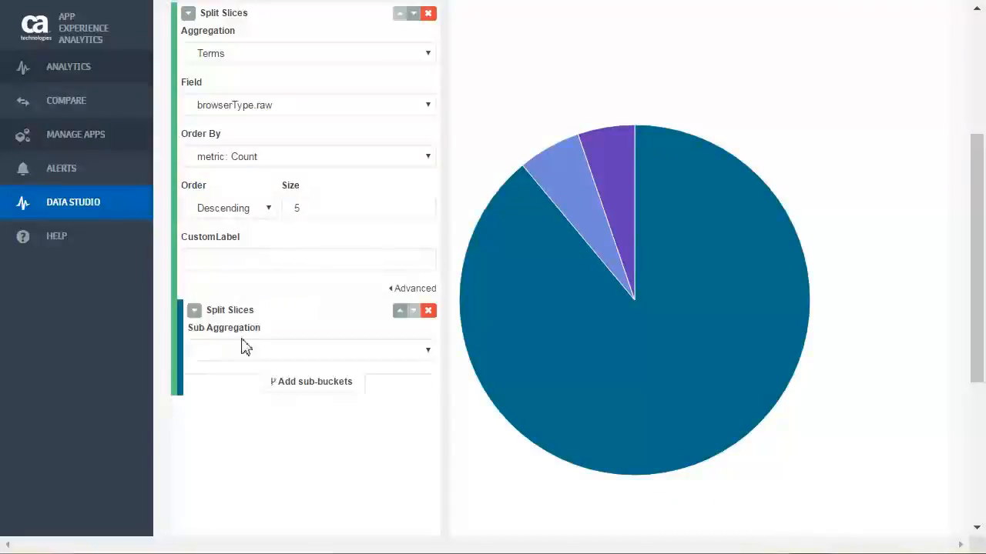
click(426, 350)
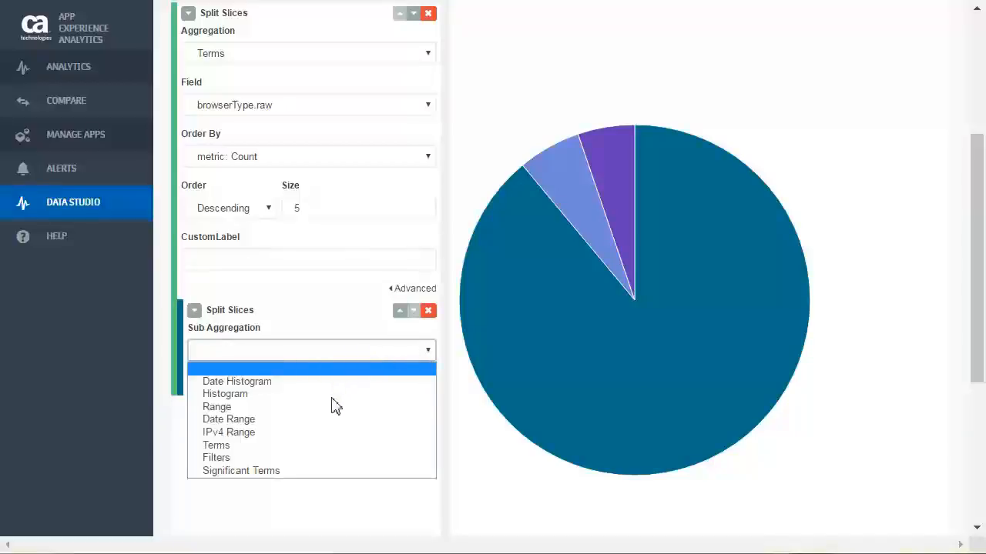
click(324, 445)
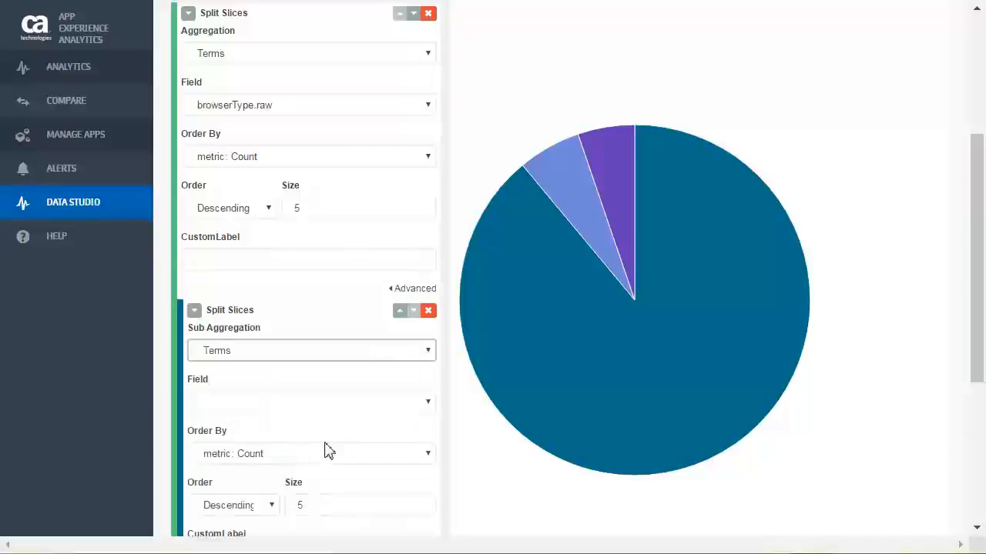
click(429, 403)
scroll(400, 422, down, 8)
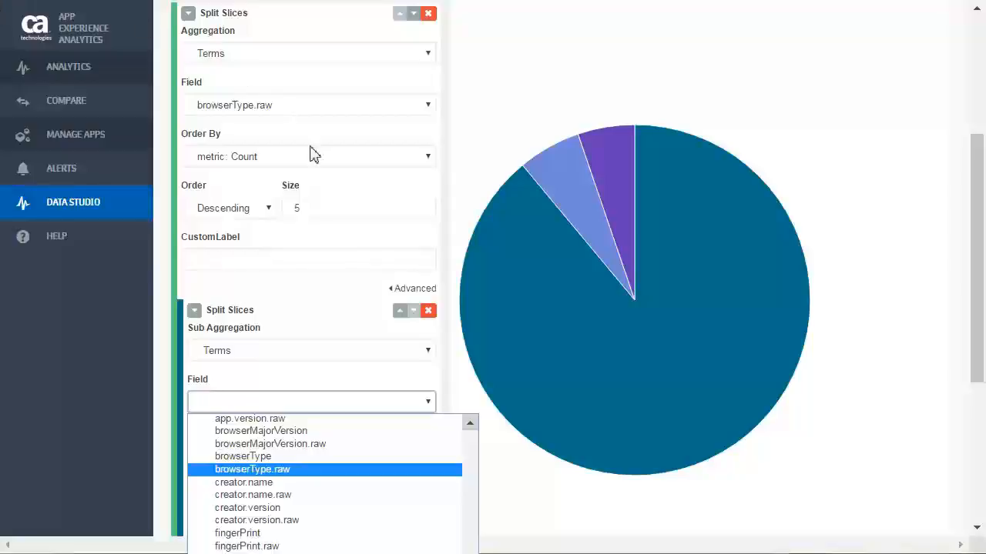
click(383, 445)
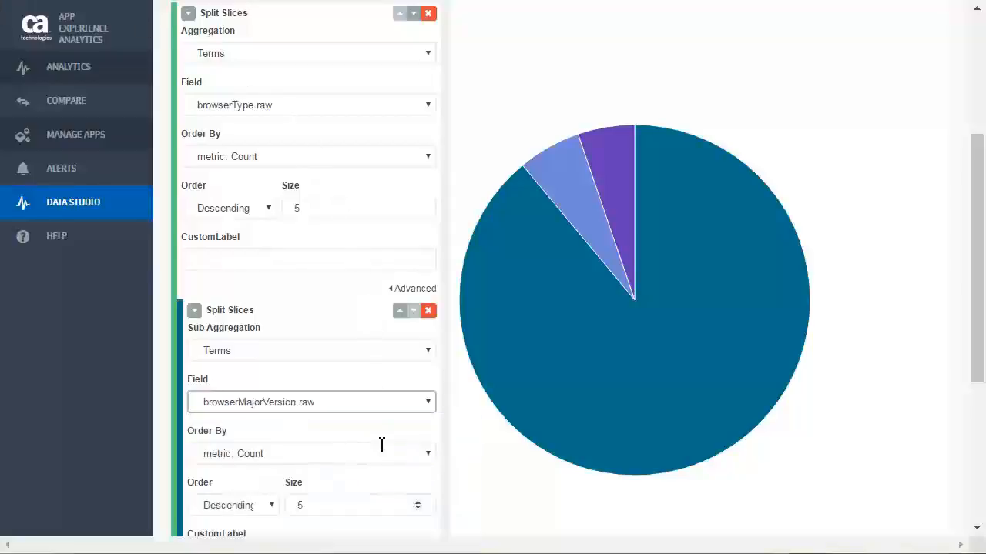
Set the browserMajorVersion.raw sub-bucket's size to 10, collapse both slice definitions and apply the changes to the chart.
double_click(298, 506)
text(10)
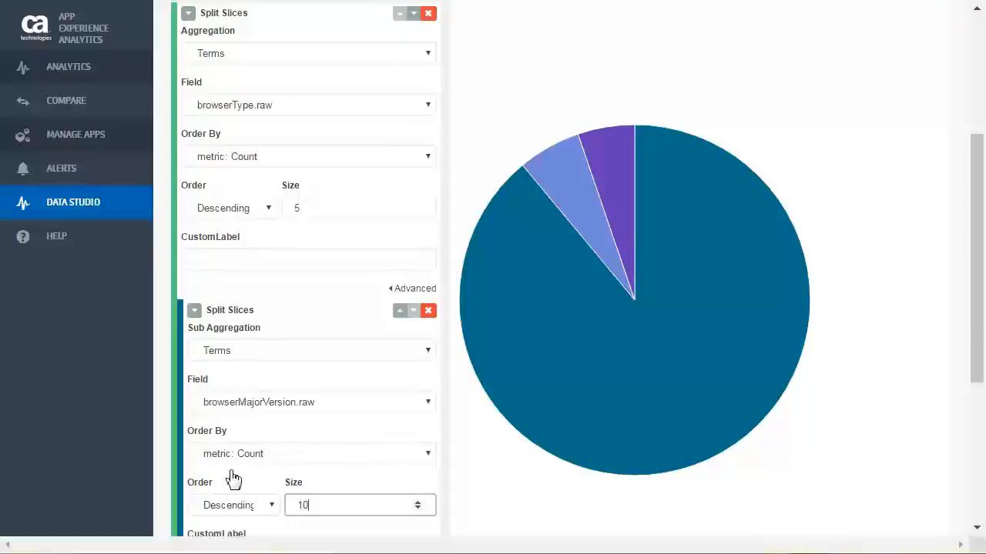
click(194, 311)
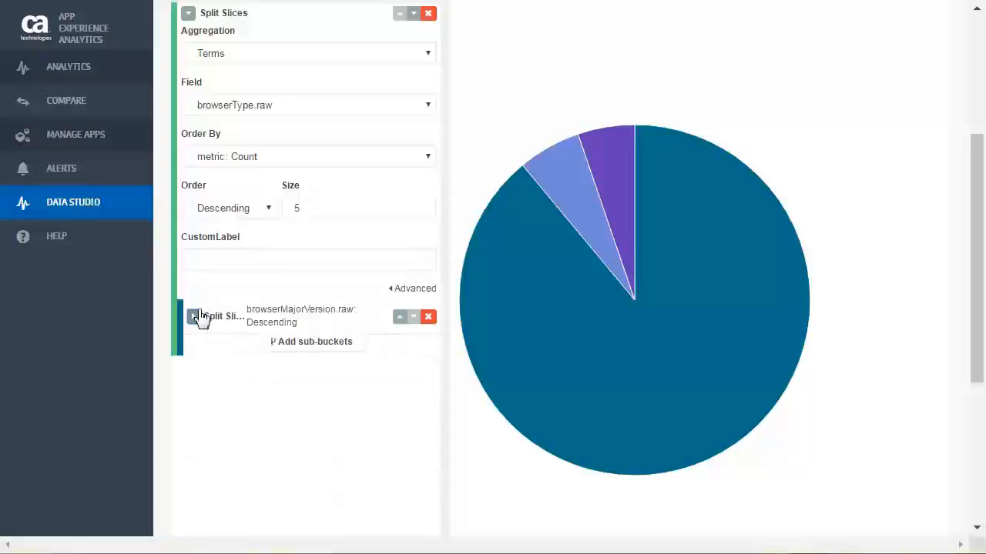
click(188, 16)
scroll(421, 164, up, 3)
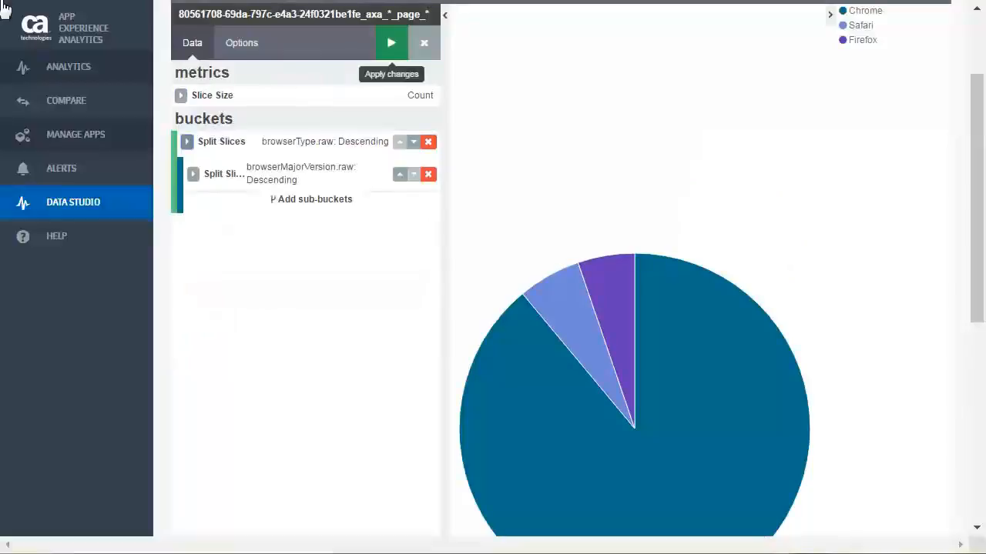
click(392, 46)
scroll(906, 363, down, 2)
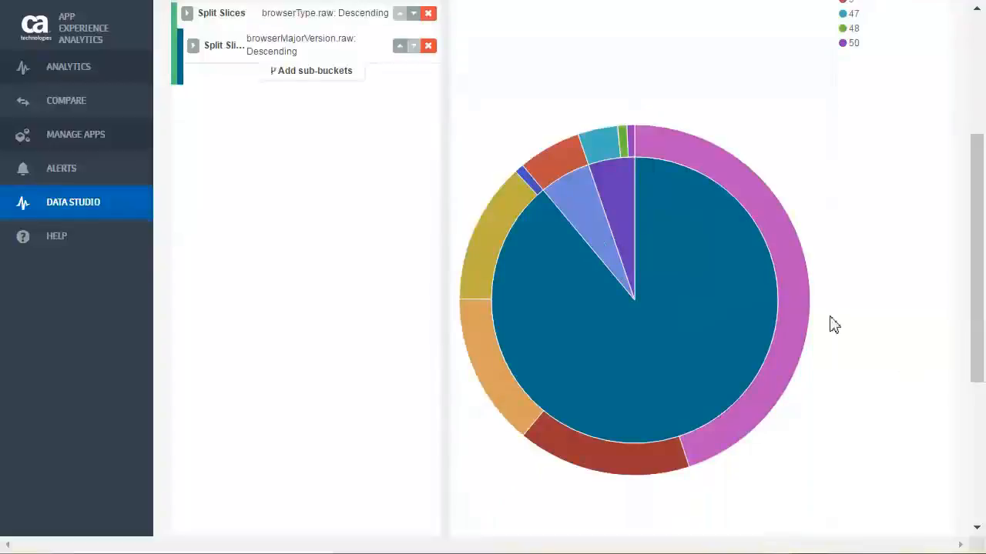
Save the pie chart visualization with the title "Browsers".
scroll(517, 116, up, 4)
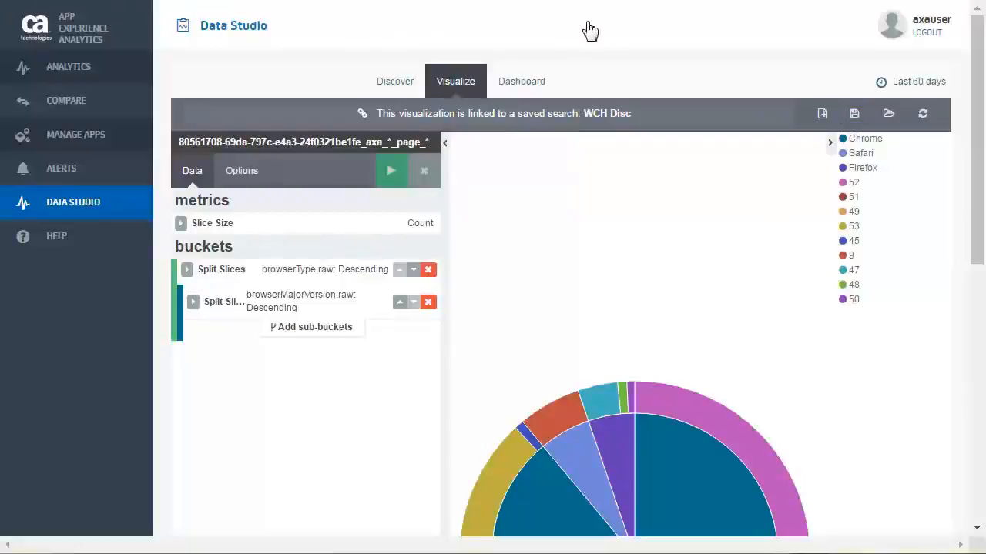
click(855, 116)
text(Browsers)
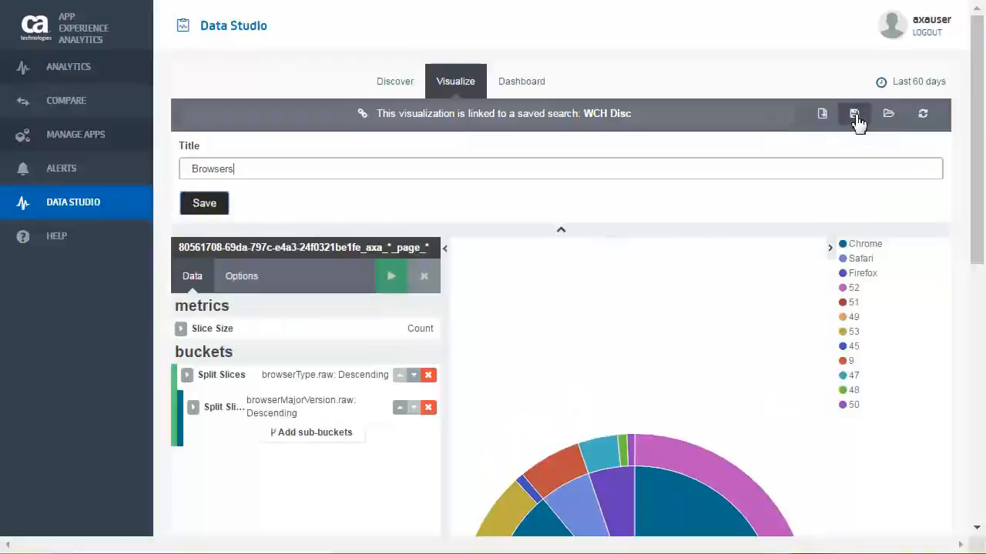
key(Return)
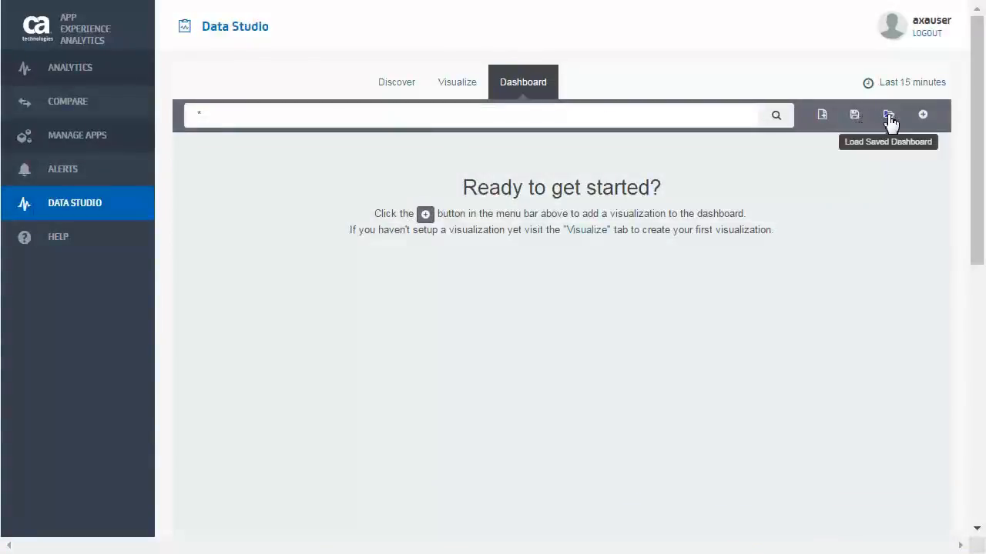
Load the saved dashboard "01) Browser Overview" and set its time range to Last 30 days.
click(889, 122)
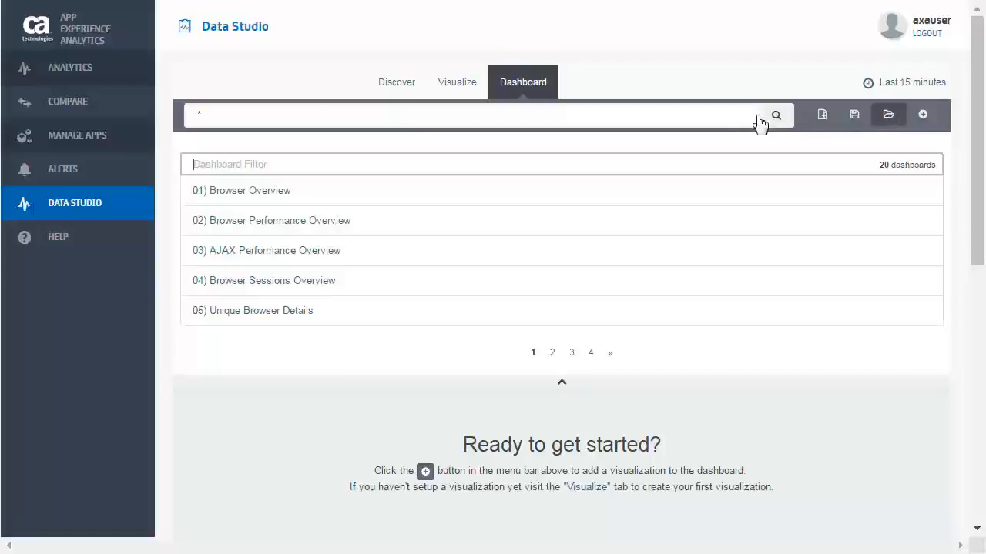
click(263, 193)
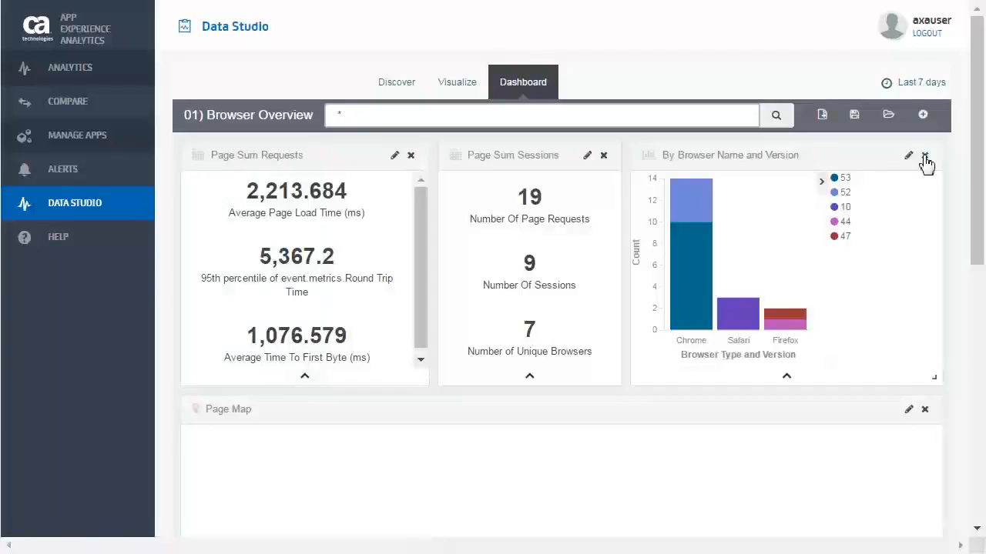
click(906, 90)
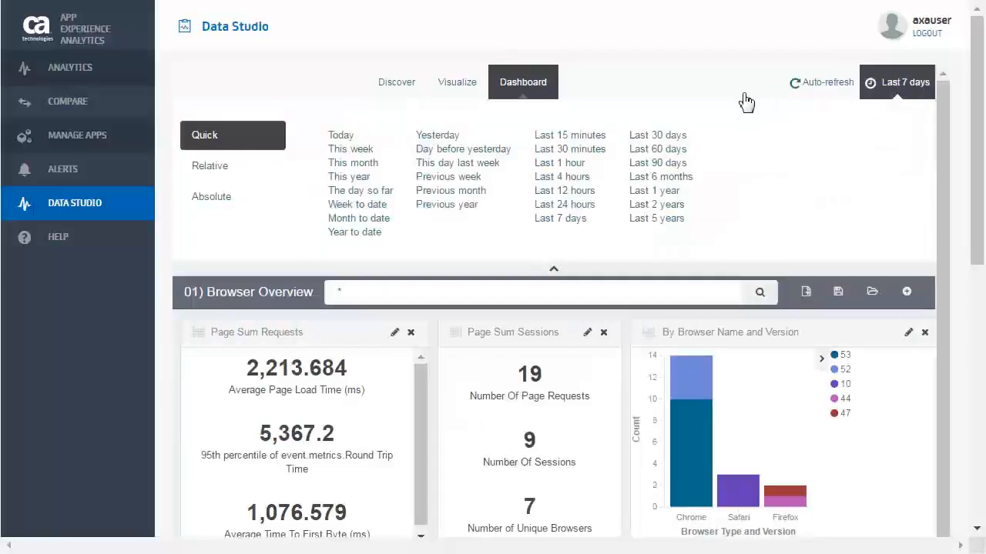
click(664, 137)
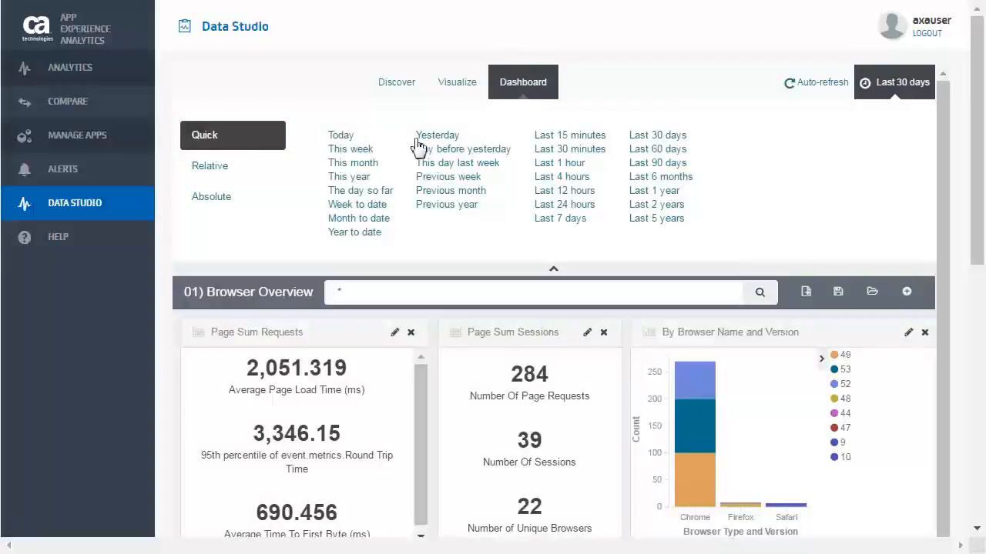
Change the dashboard to a relative time range starting 30 days ago, rounded to the day, and close the time settings.
click(218, 169)
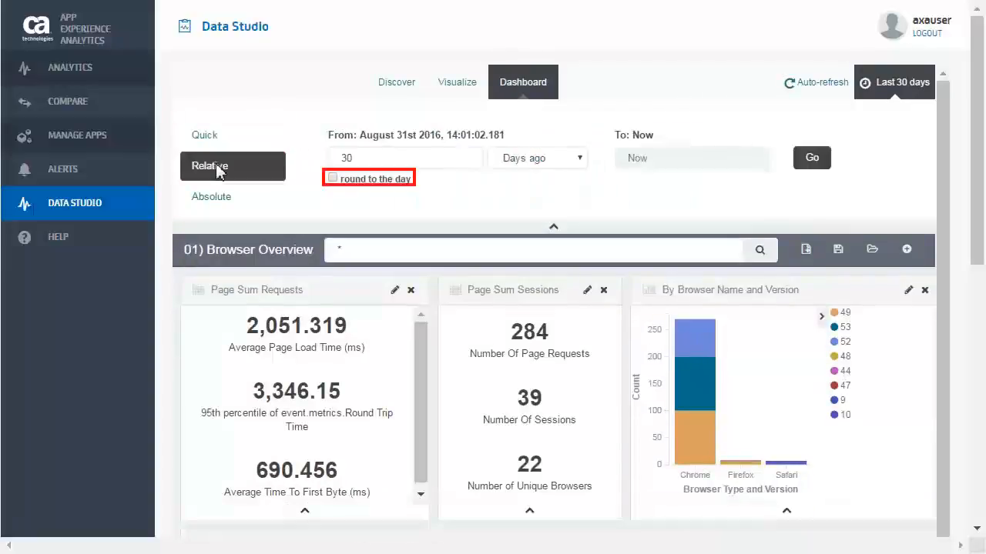
click(334, 179)
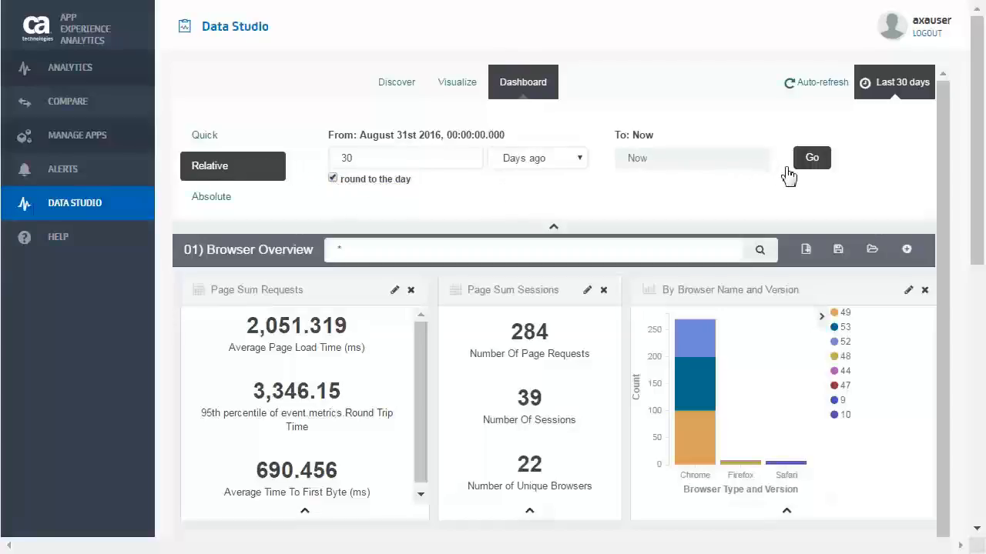
click(815, 162)
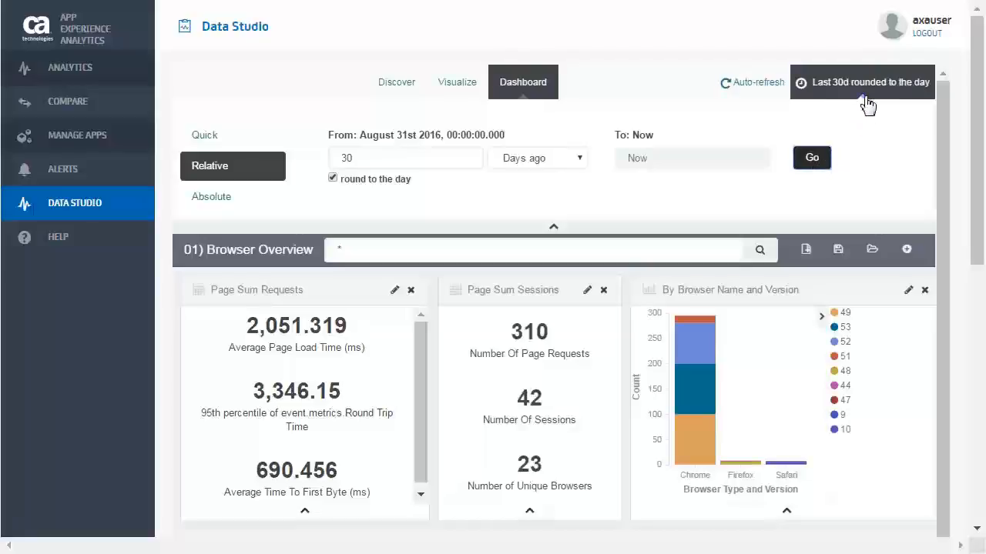
click(868, 91)
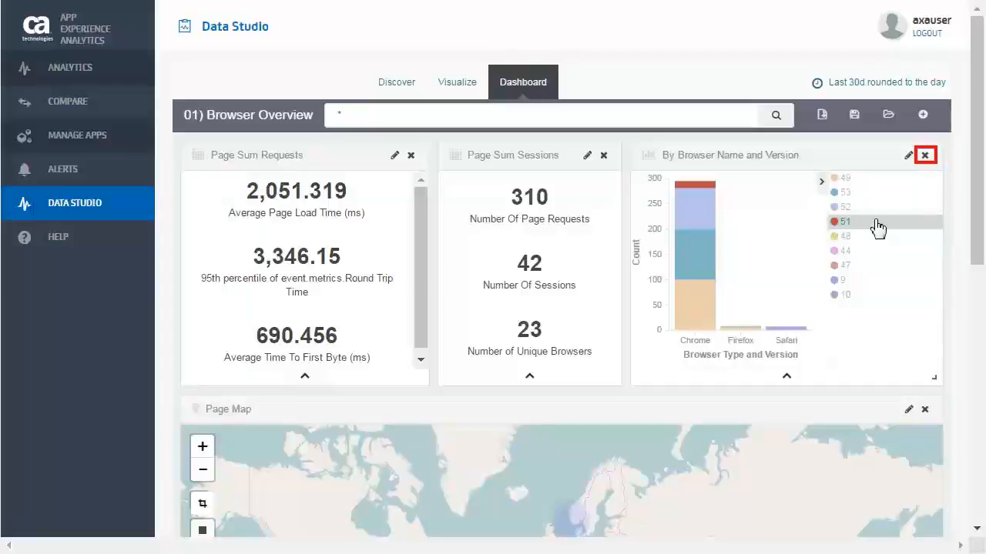
Make room on the dashboard by removing the By Browser Name and Version panel, narrowing Page Sum Requests and shifting Page Sum Sessions beside it.
click(924, 154)
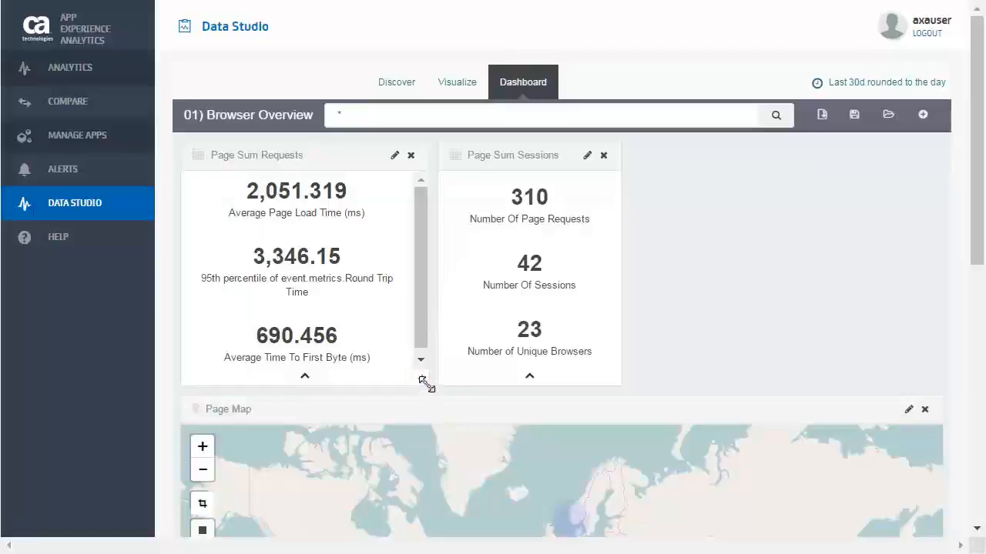
drag(426, 384, 374, 385)
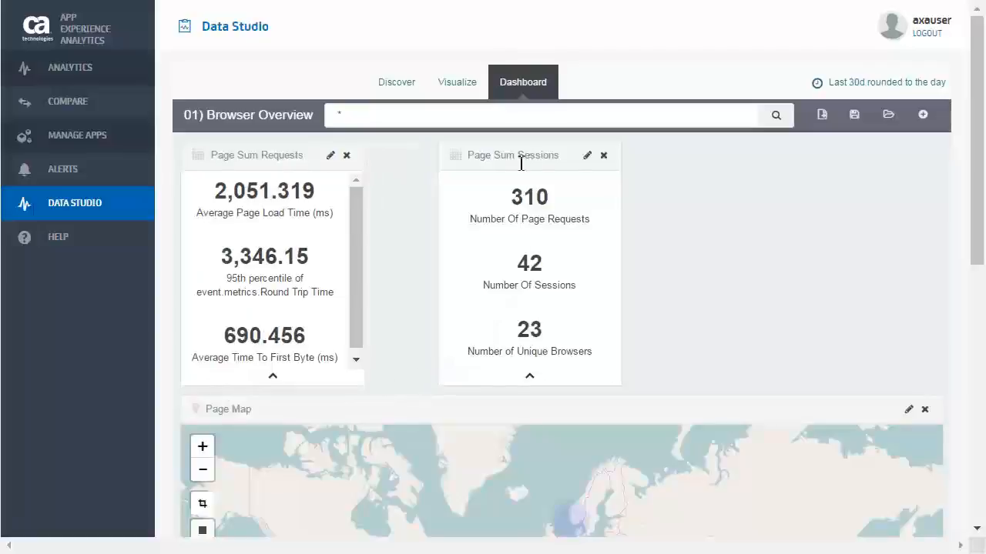
drag(521, 159, 469, 172)
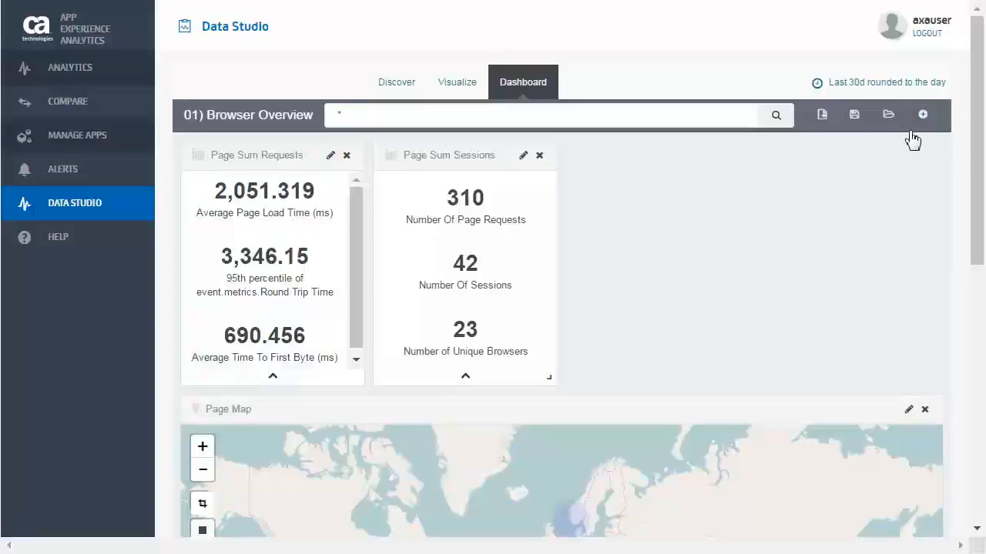
Find the saved visualizations WCH App.id and Browsers with the filters "app." and "browsers", and add both to the dashboard.
click(921, 116)
text(app.)
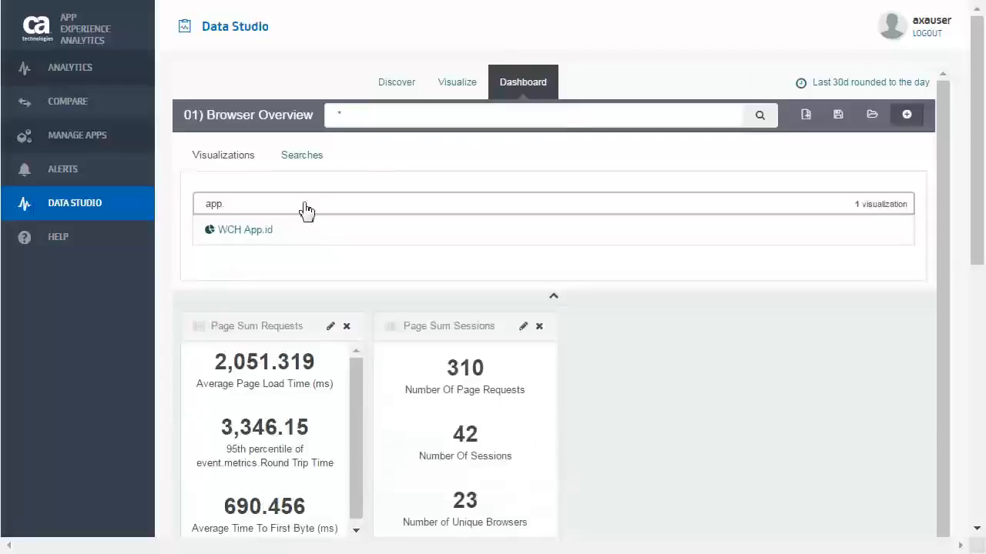
click(244, 233)
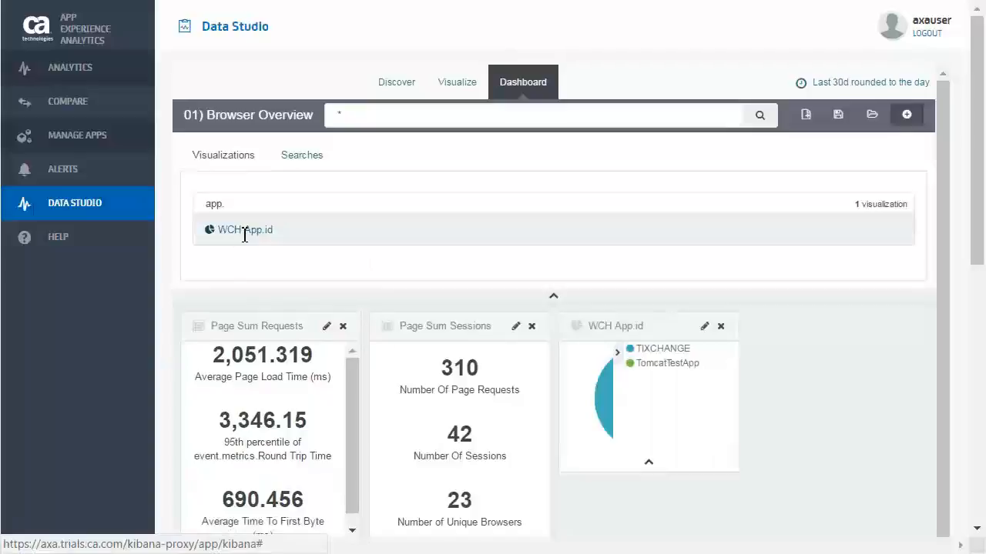
drag(219, 207, 199, 206)
text(browsers)
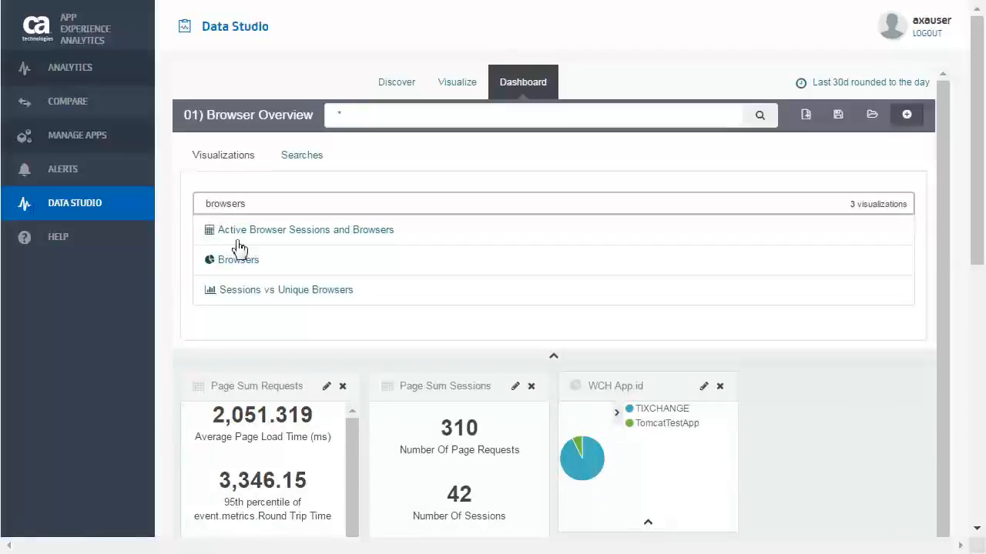
click(239, 267)
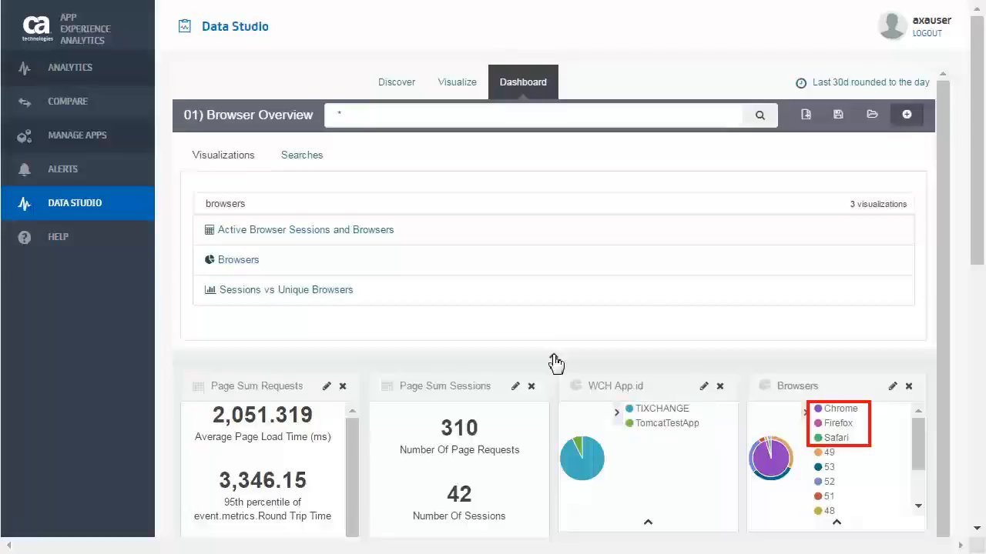
Filter the whole dashboard to the TIXCHANGE app from its slice in the WCH App.id pie chart.
scroll(555, 364, down, 5)
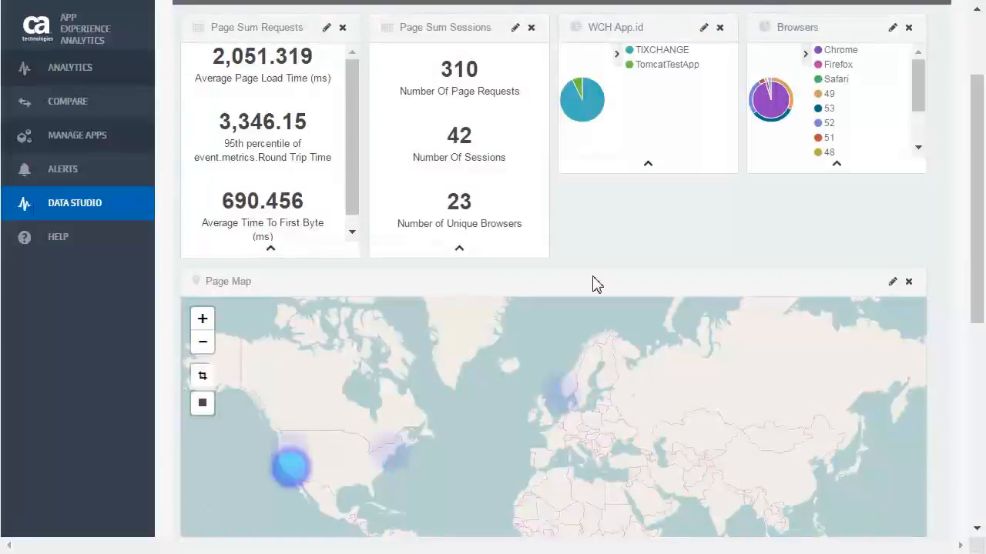
mouse_move(587, 108)
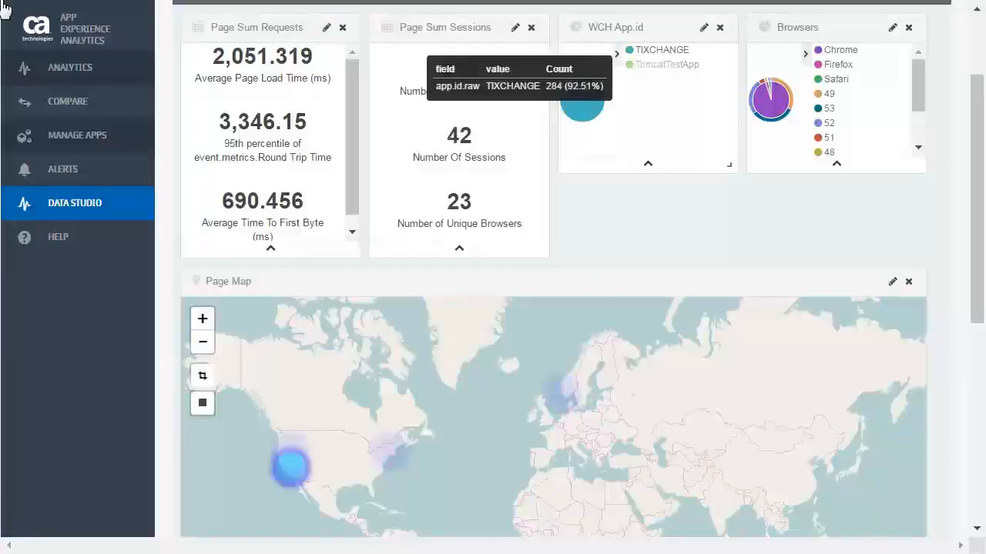
click(590, 112)
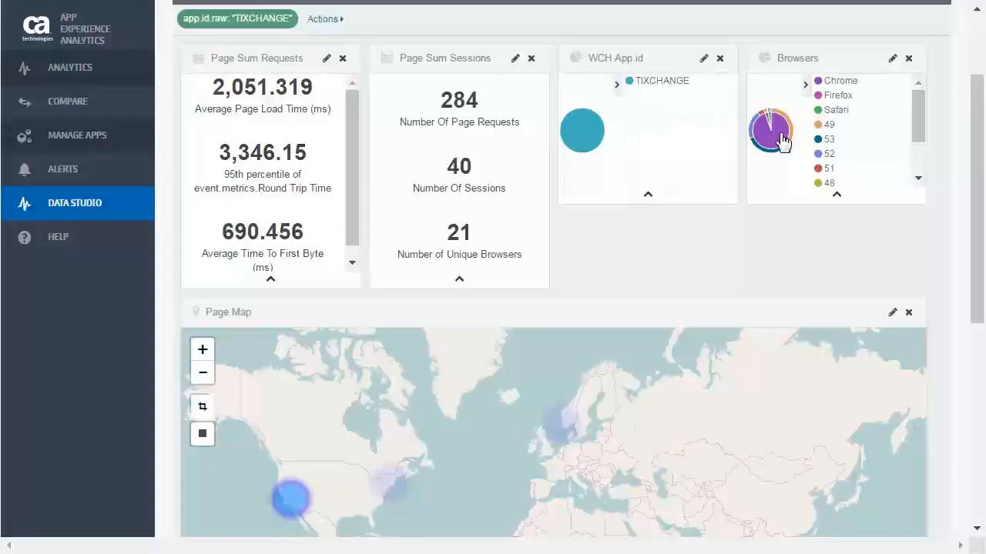
Open the Browsers panel's data table and export it as a formatted CSV file.
click(836, 198)
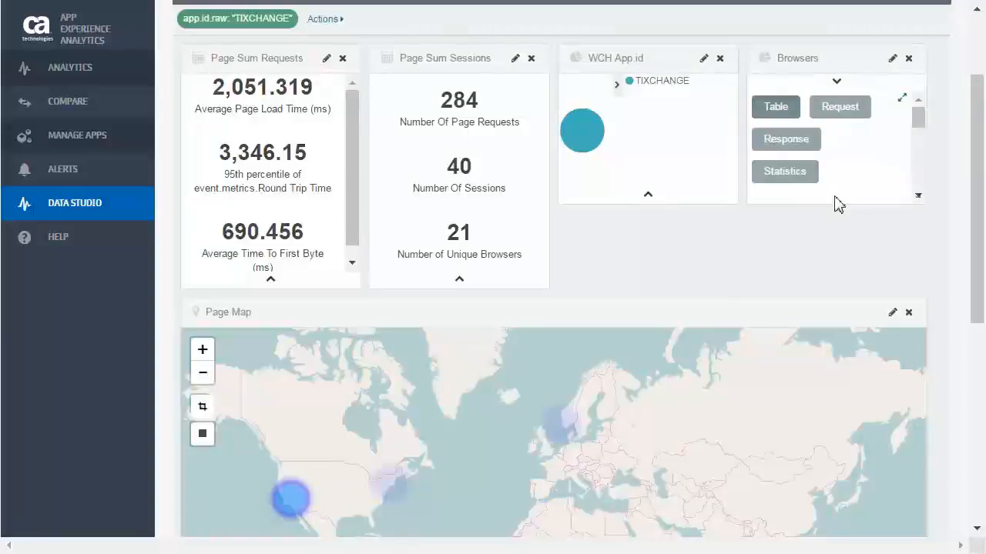
drag(917, 117, 917, 203)
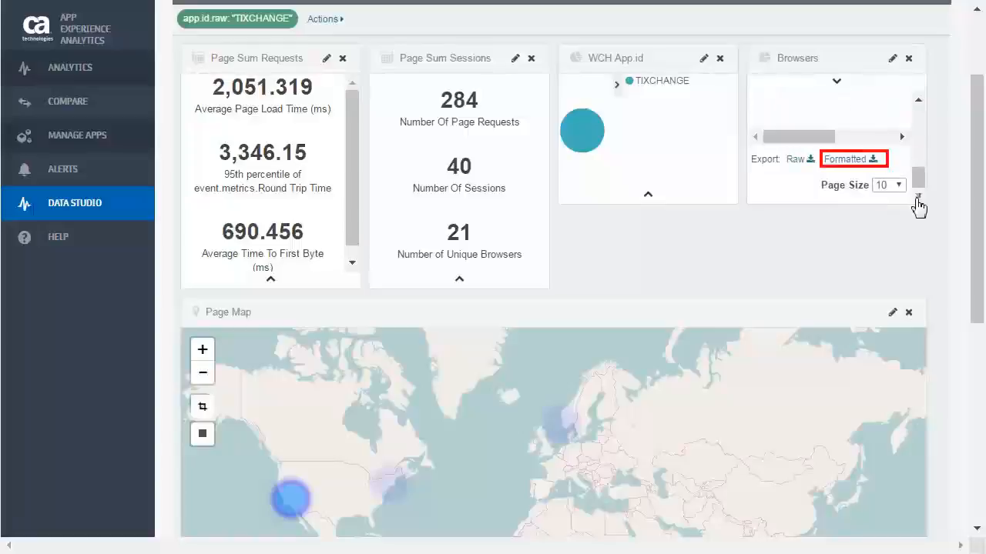
click(847, 159)
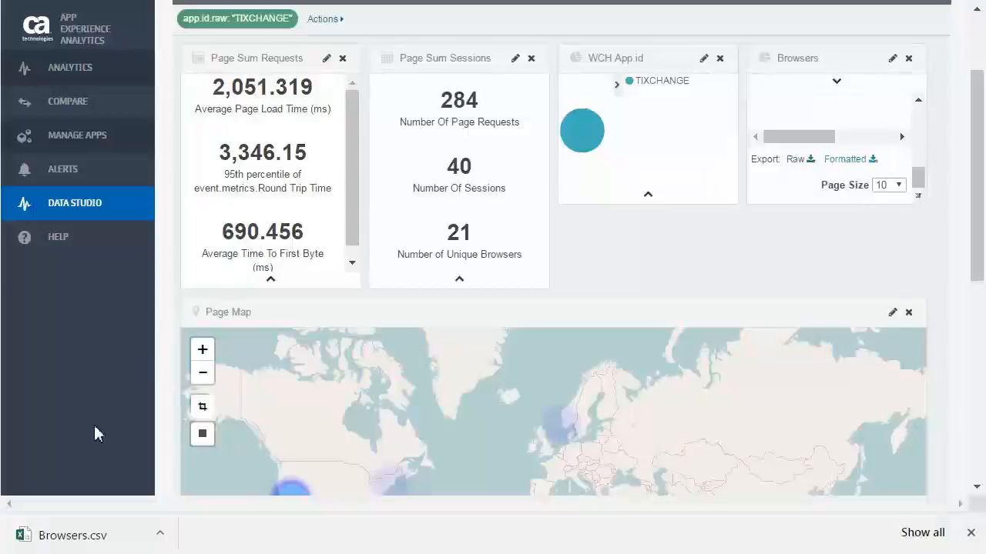
Open the exported Browsers.csv in Excel, fit the browser type and browser major version columns to their contents, and close the file.
click(77, 539)
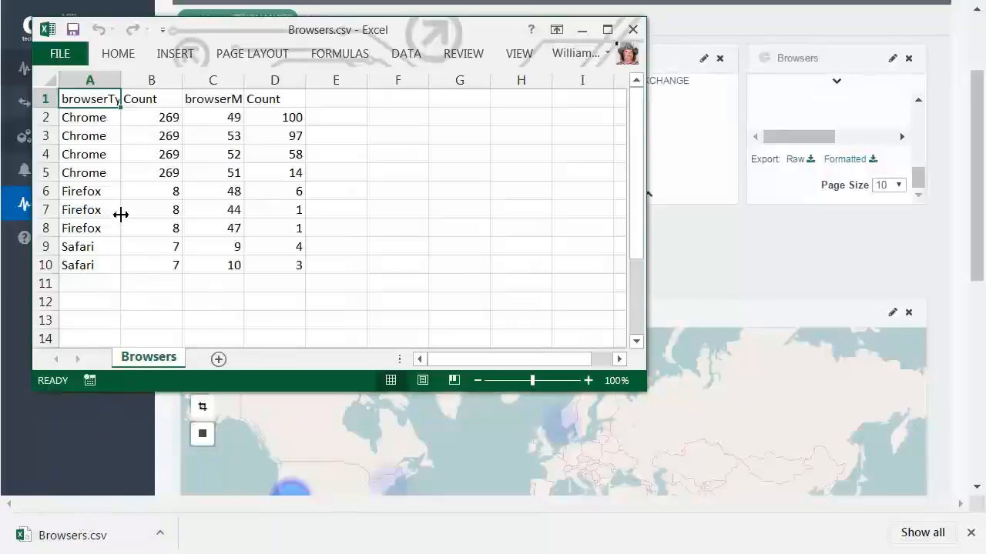
double_click(121, 80)
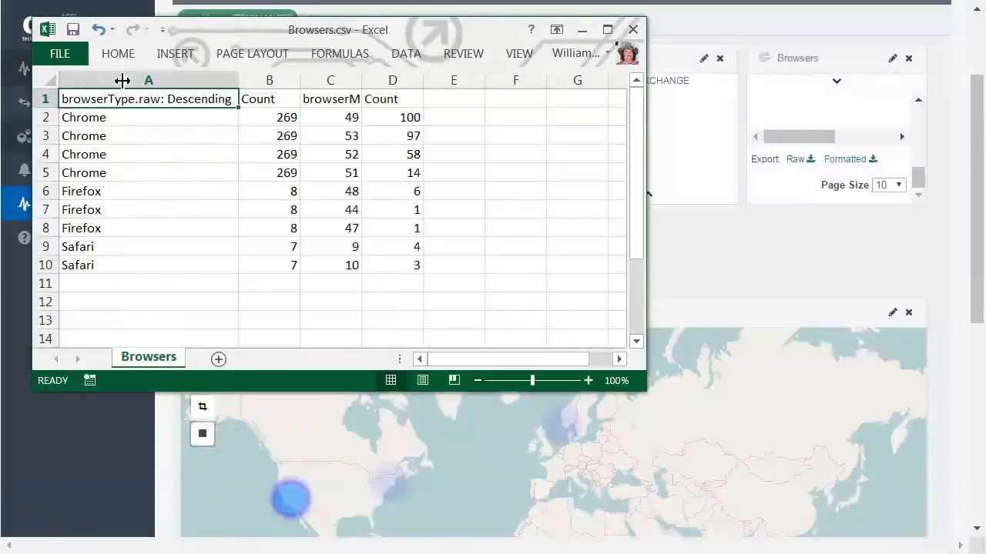
double_click(361, 80)
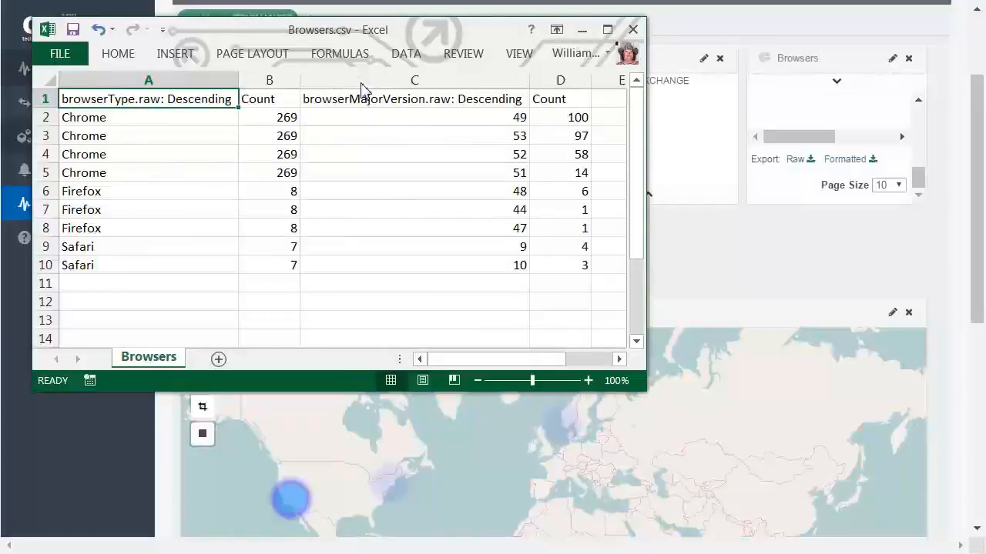
click(633, 30)
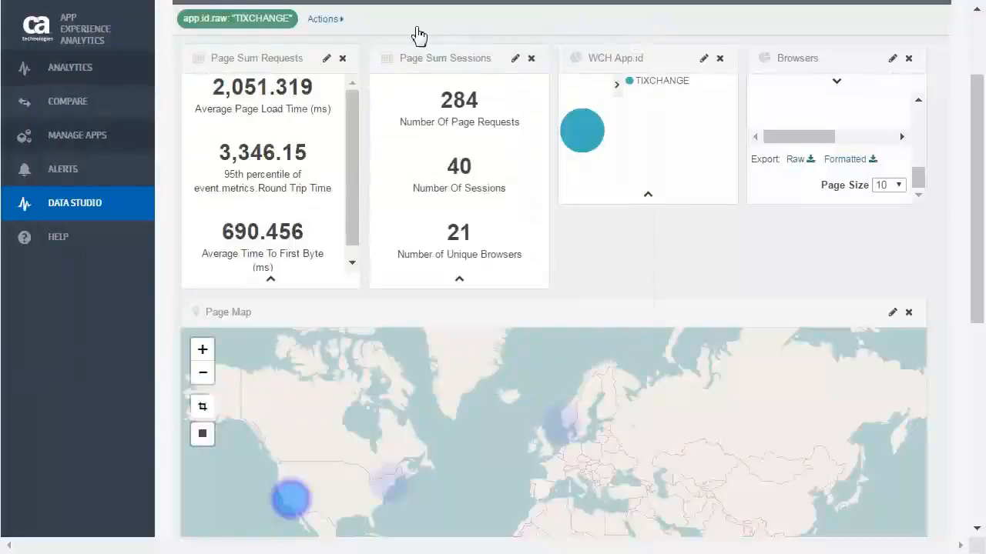
Invert the dashboard's TIXCHANGE app filter and export the Browsers table again as a formatted CSV file.
click(342, 20)
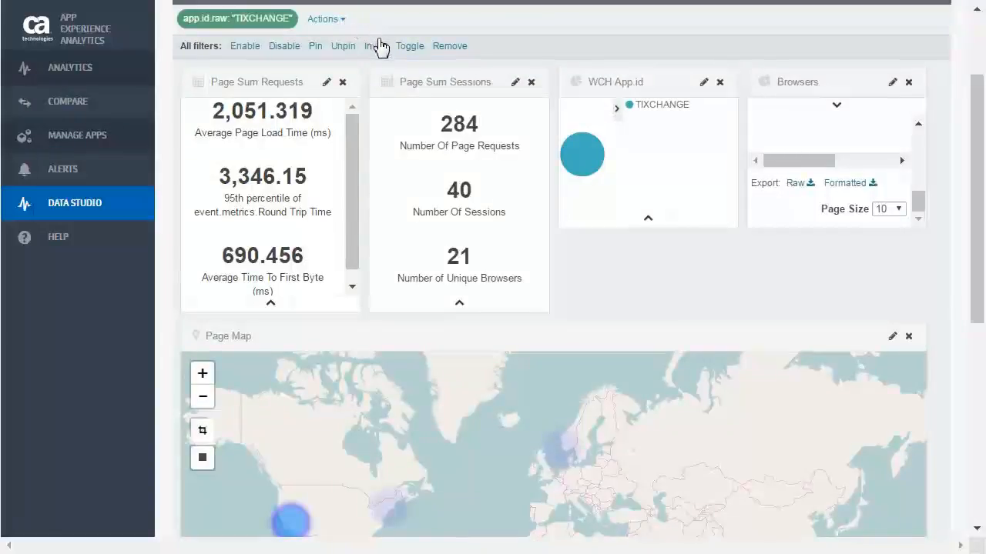
click(376, 46)
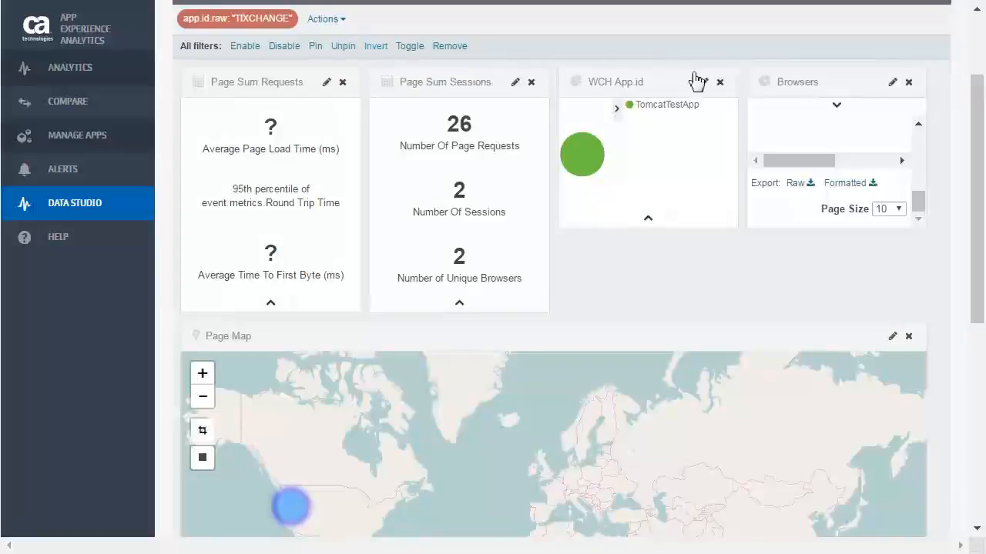
click(849, 183)
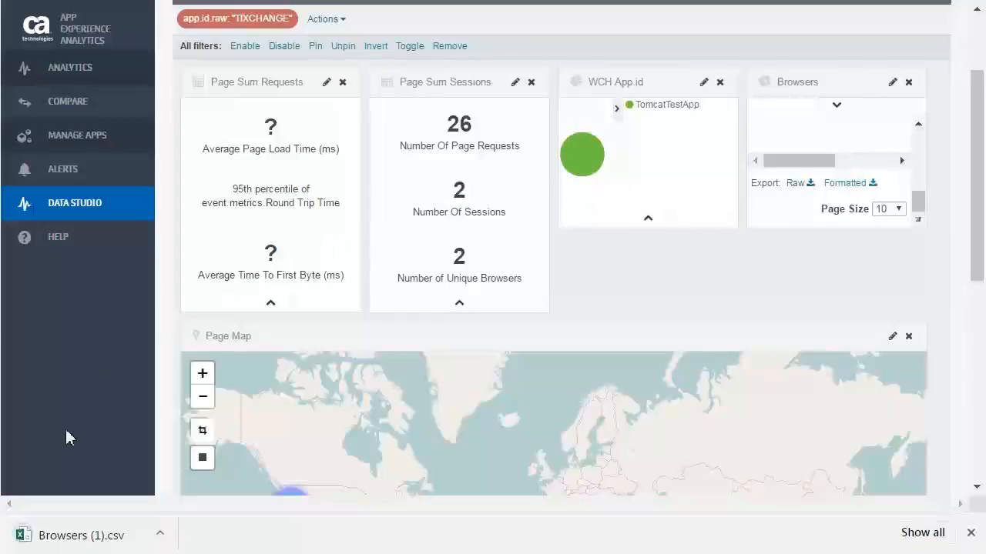
Open Browsers (1).csv in Excel, fit the browser type and major version columns to their headings, and close the file.
click(50, 542)
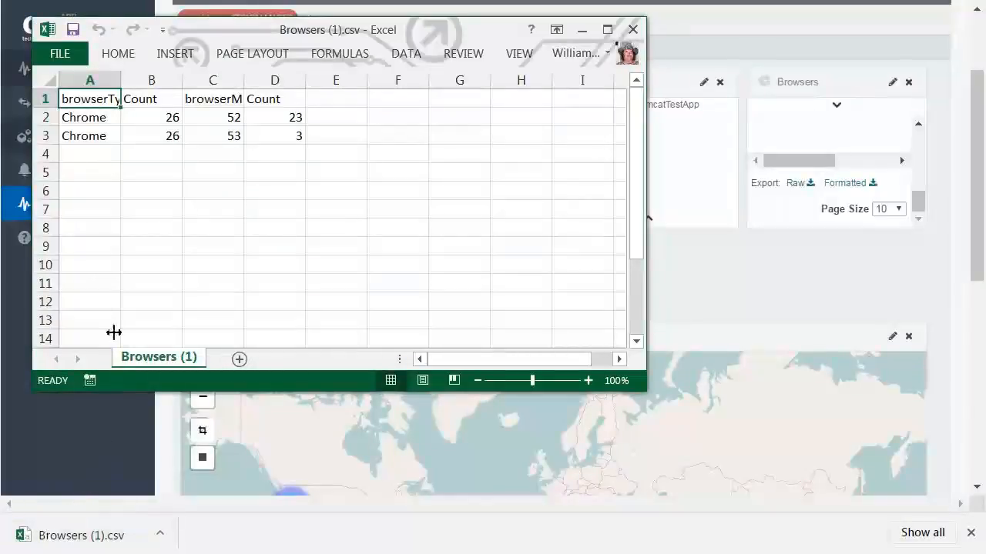
double_click(122, 81)
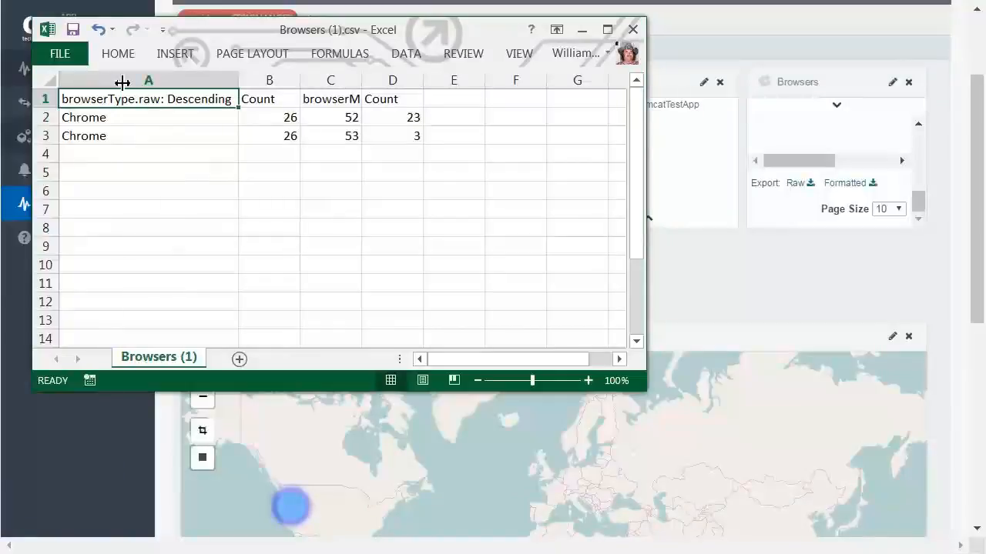
double_click(361, 82)
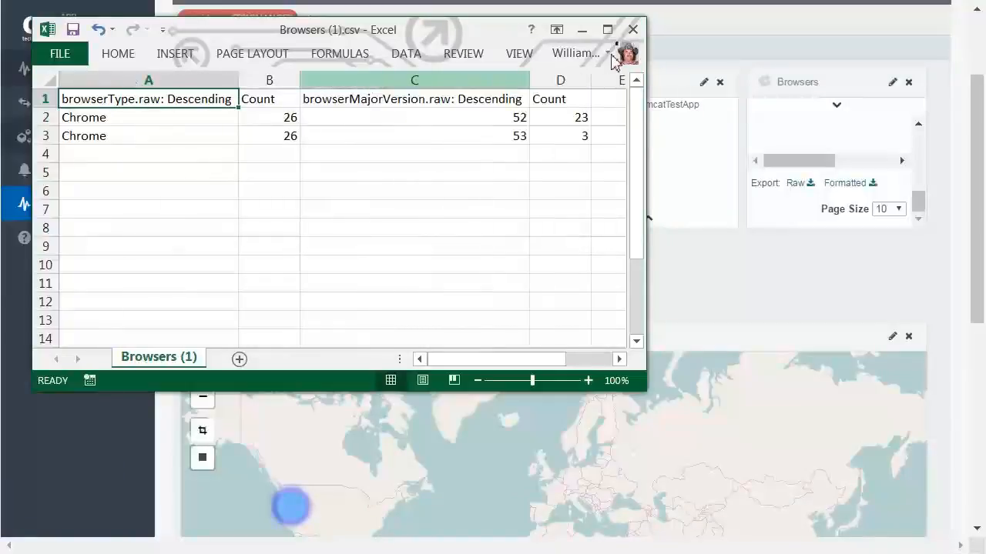
click(633, 31)
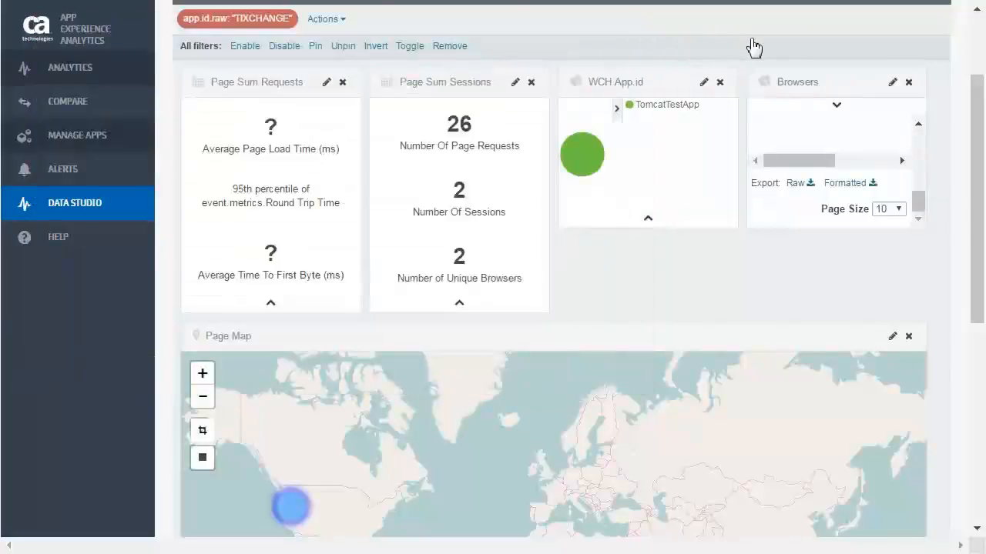
Switch the Browsers panel from its data table back to the pie chart and remove the TIXCHANGE filter from the dashboard.
click(836, 106)
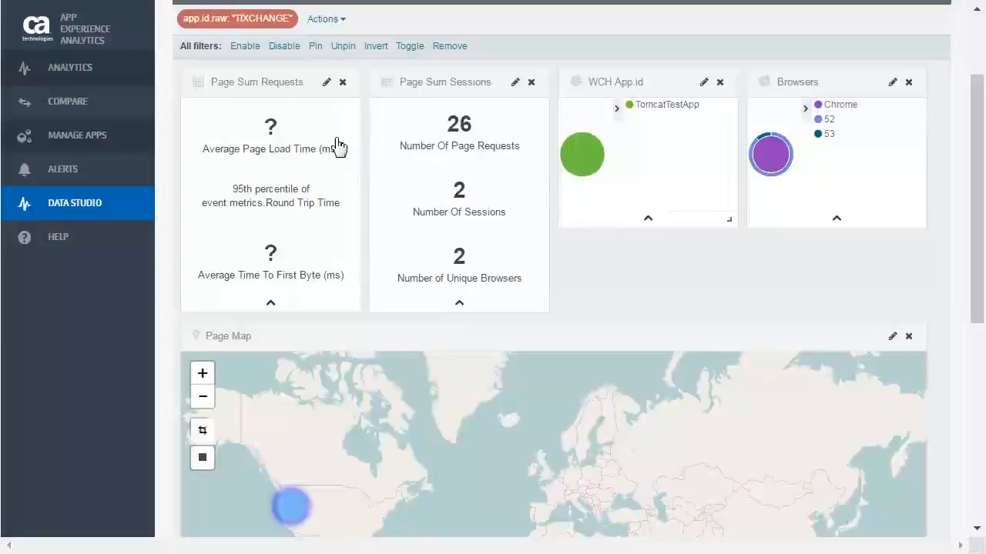
click(260, 18)
scroll(590, 229, up, 1)
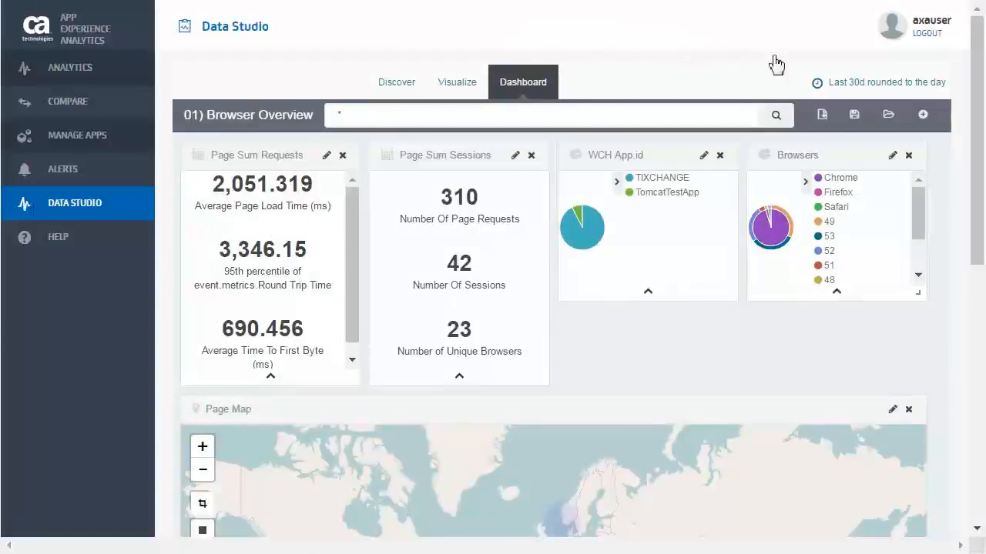
Save the customized dashboard under the new name "WCH 01) Browser Overview".
click(854, 116)
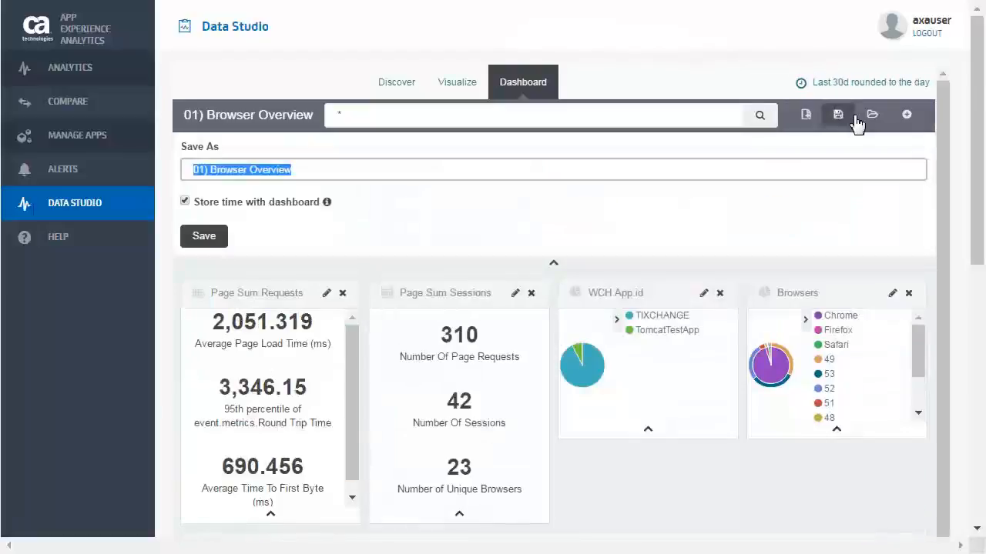
key(Home)
text(WCH)
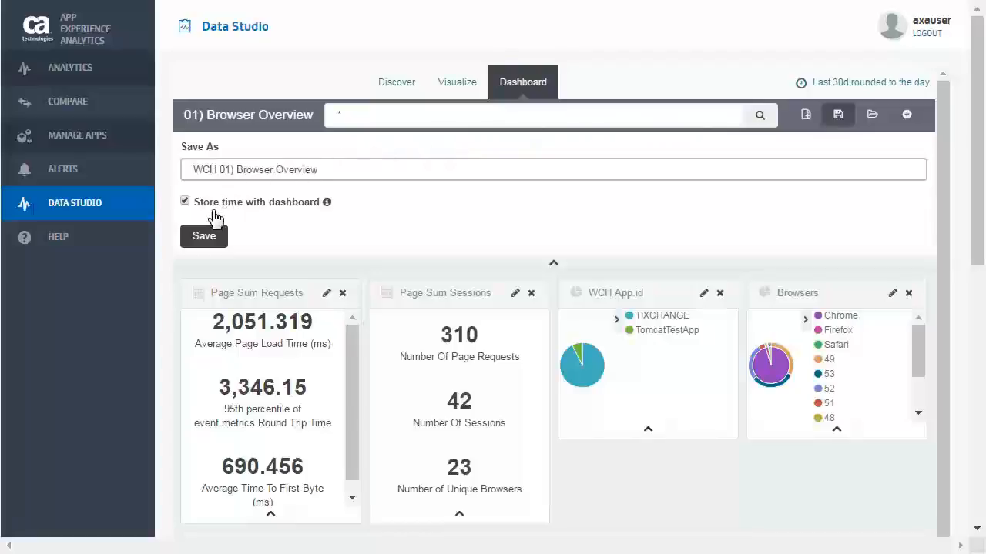
click(207, 236)
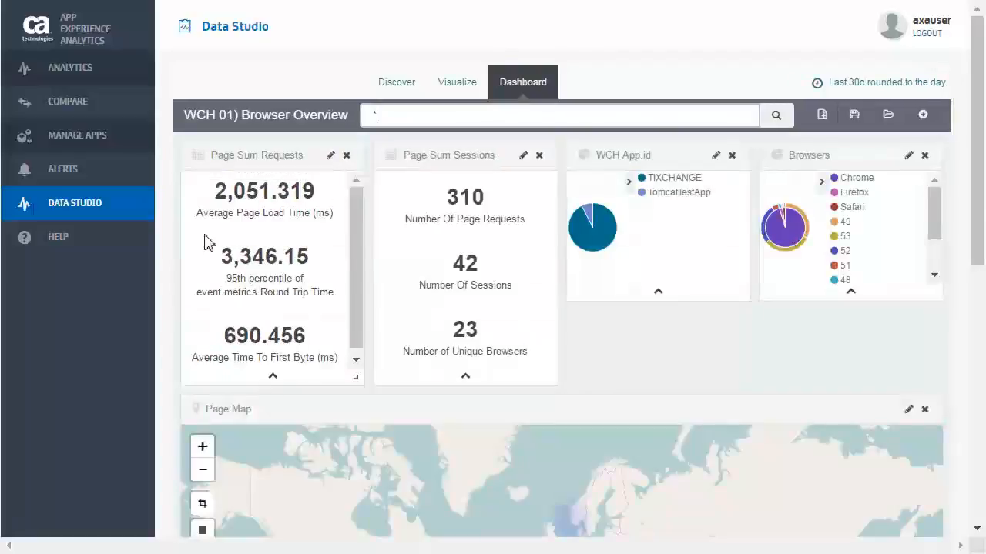